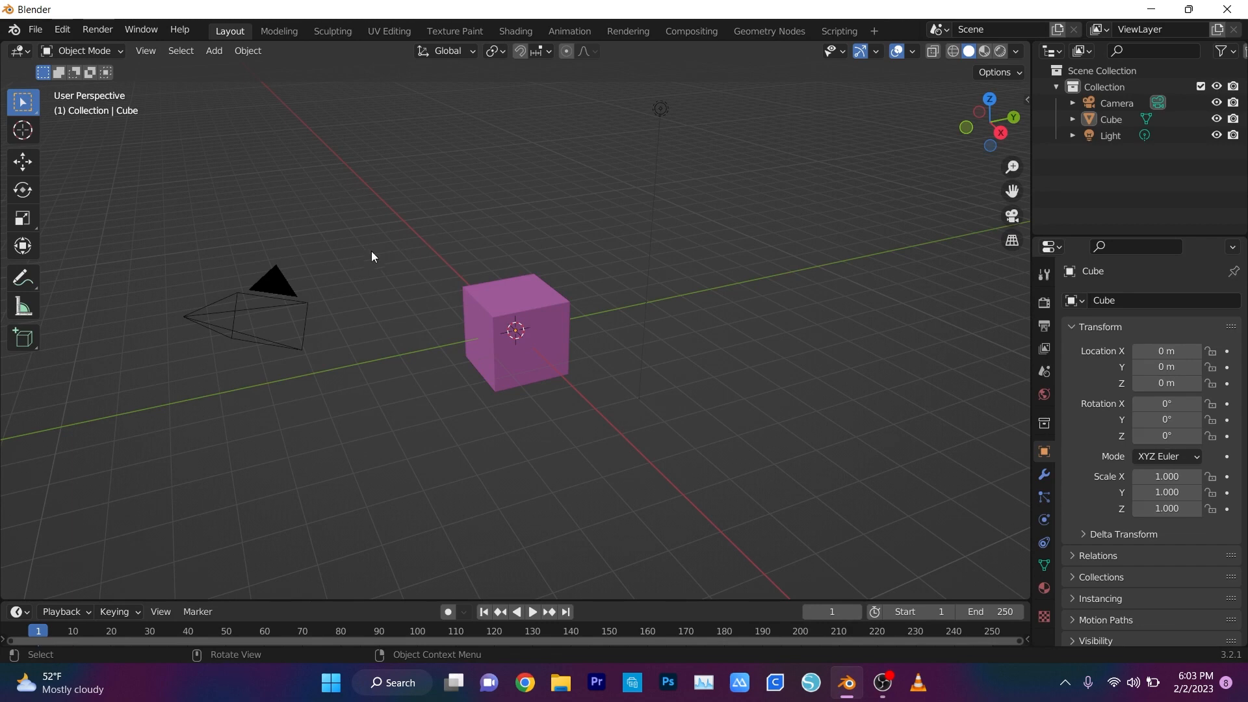
# - Delete the camera and the light from the scene
pyautogui.click(271, 291)
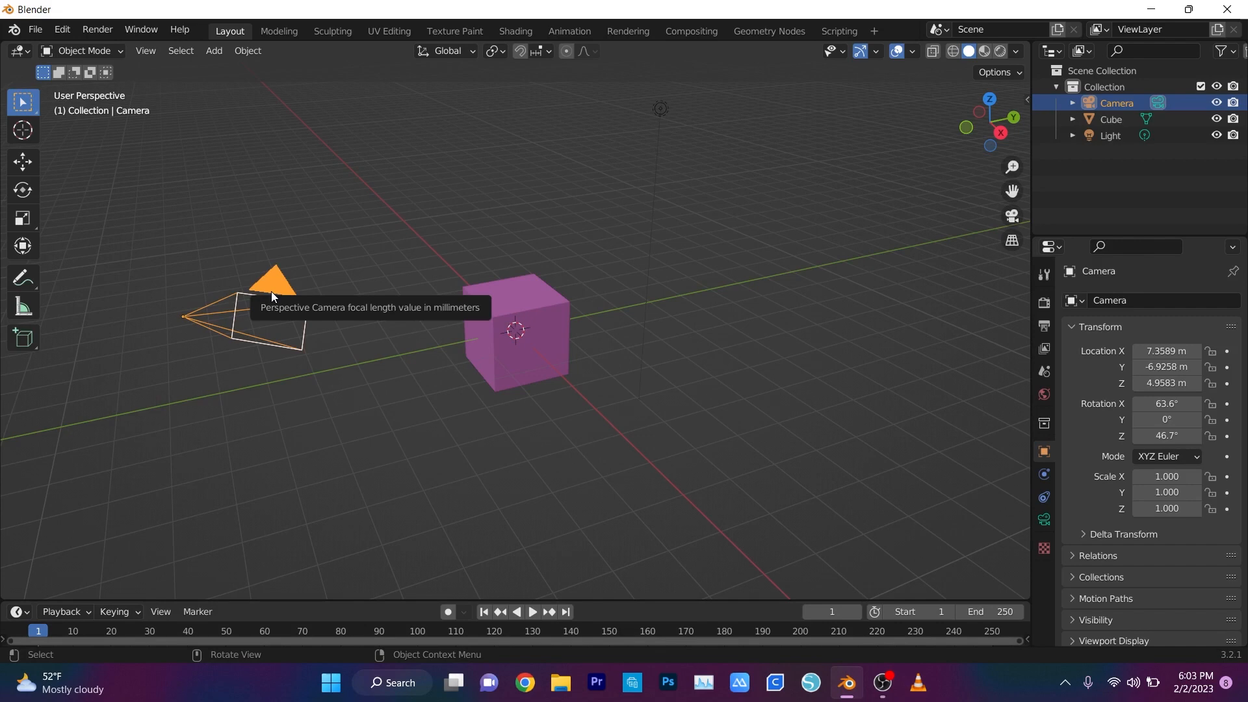
pyautogui.press('x')
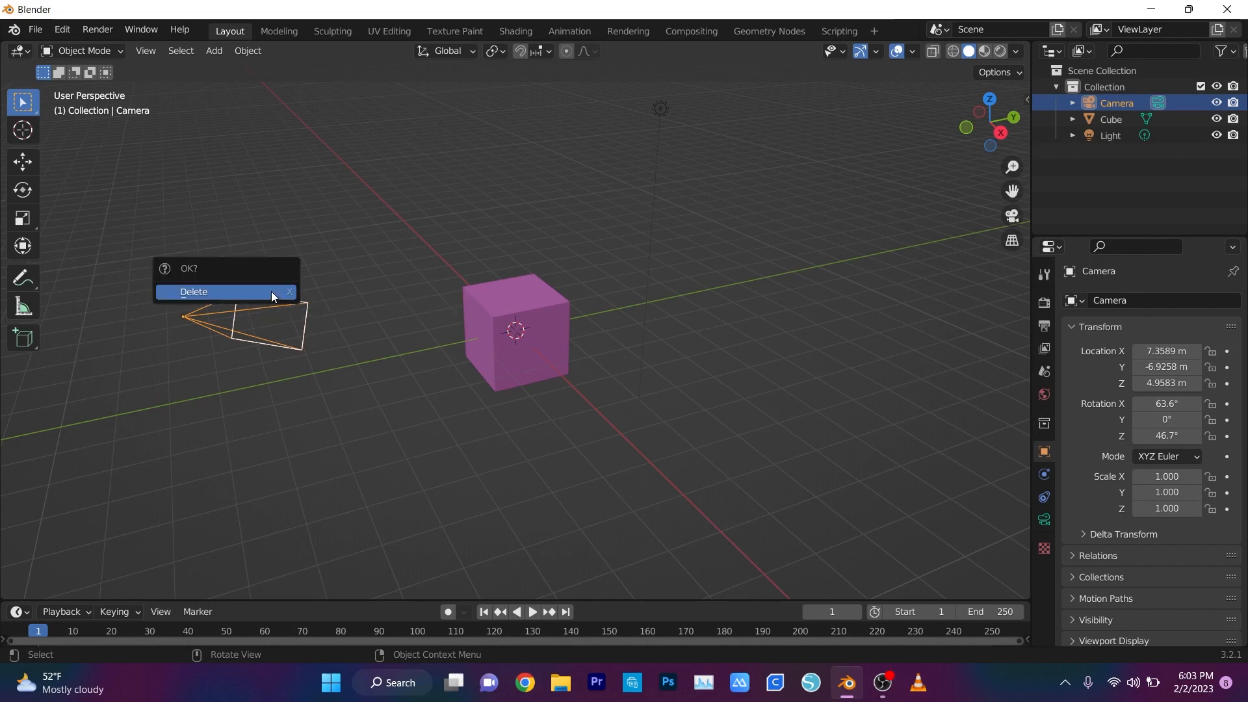
pyautogui.click(271, 291)
pyautogui.click(664, 109)
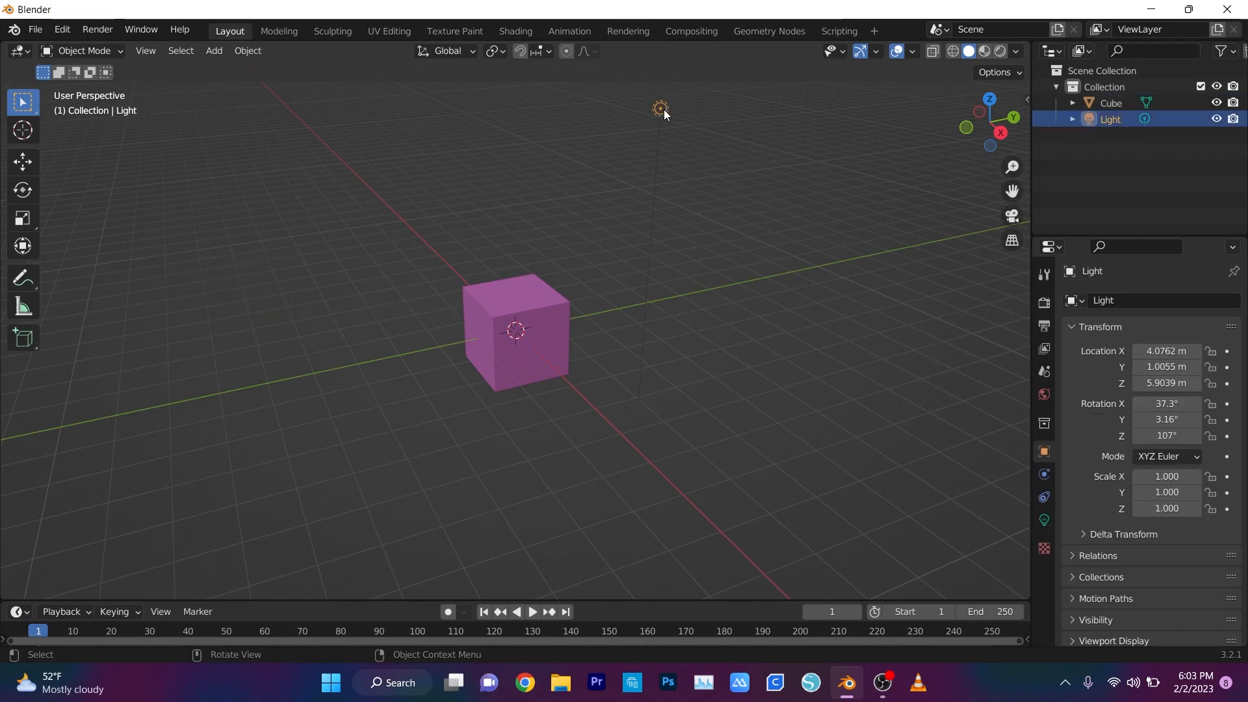
pyautogui.press('x')
pyautogui.click(665, 109)
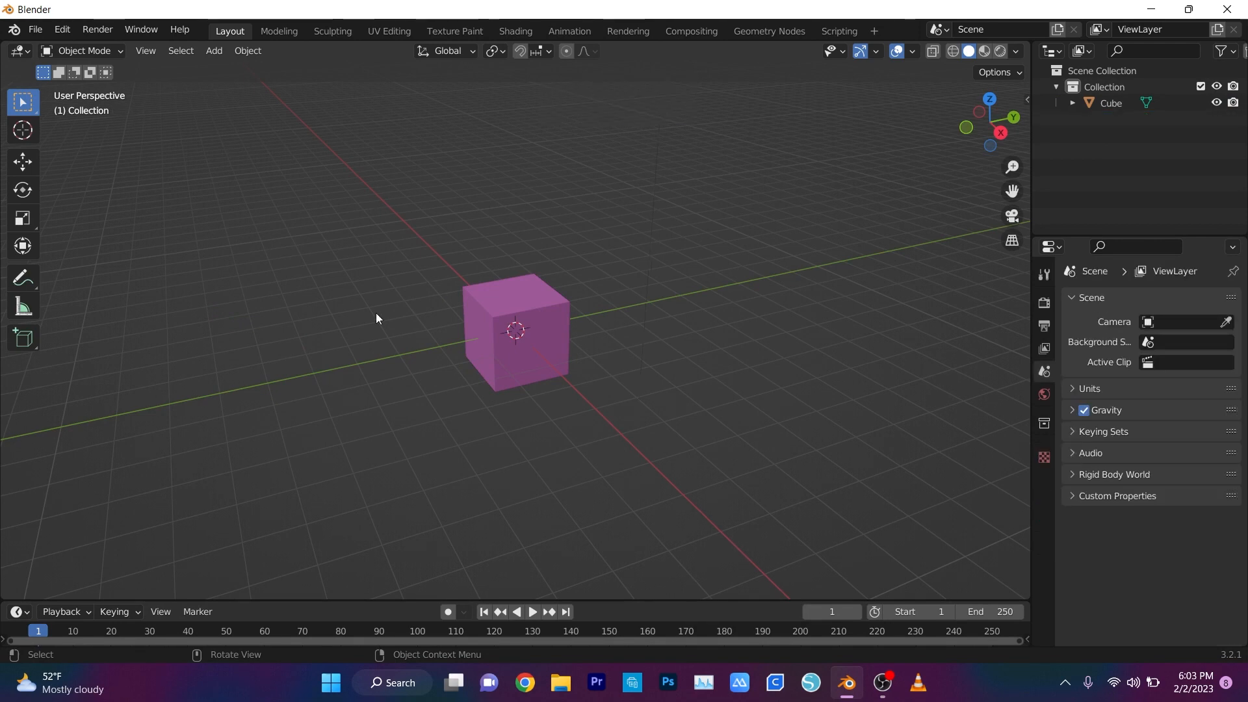
# - Move the cube up along the Z axis by about 1.58 m
pyautogui.click(521, 306)
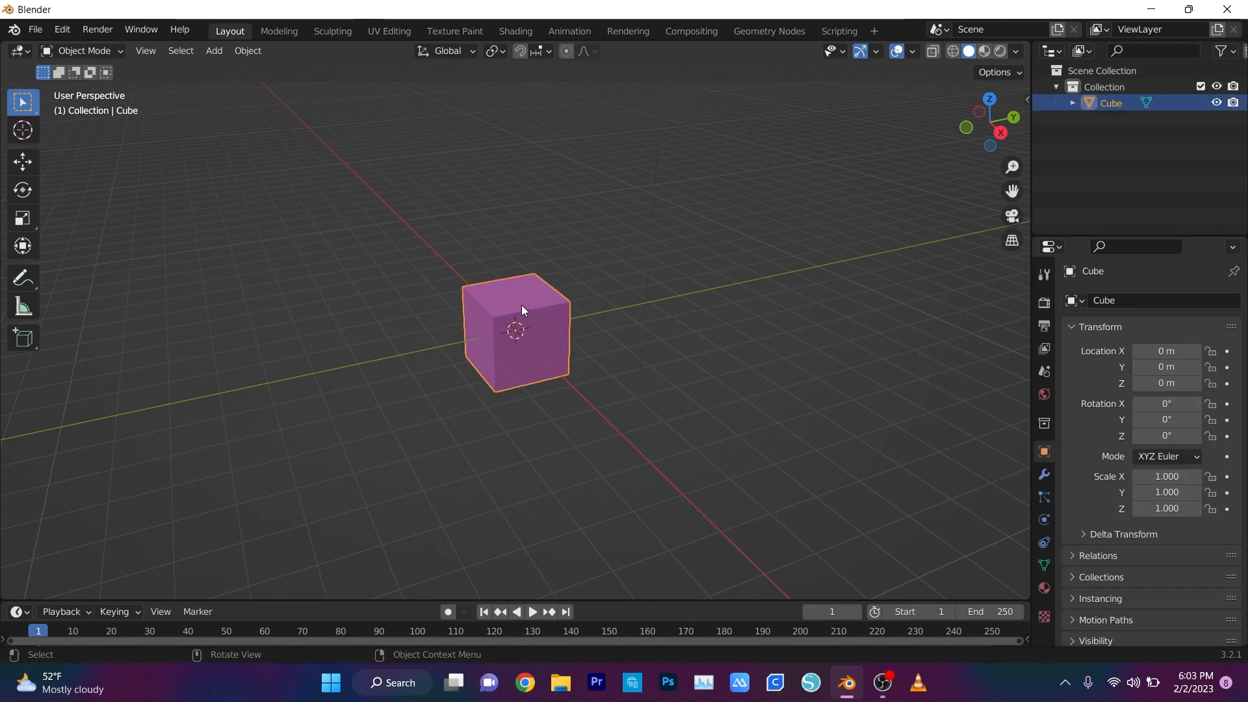
pyautogui.press('g')
pyautogui.press('z')
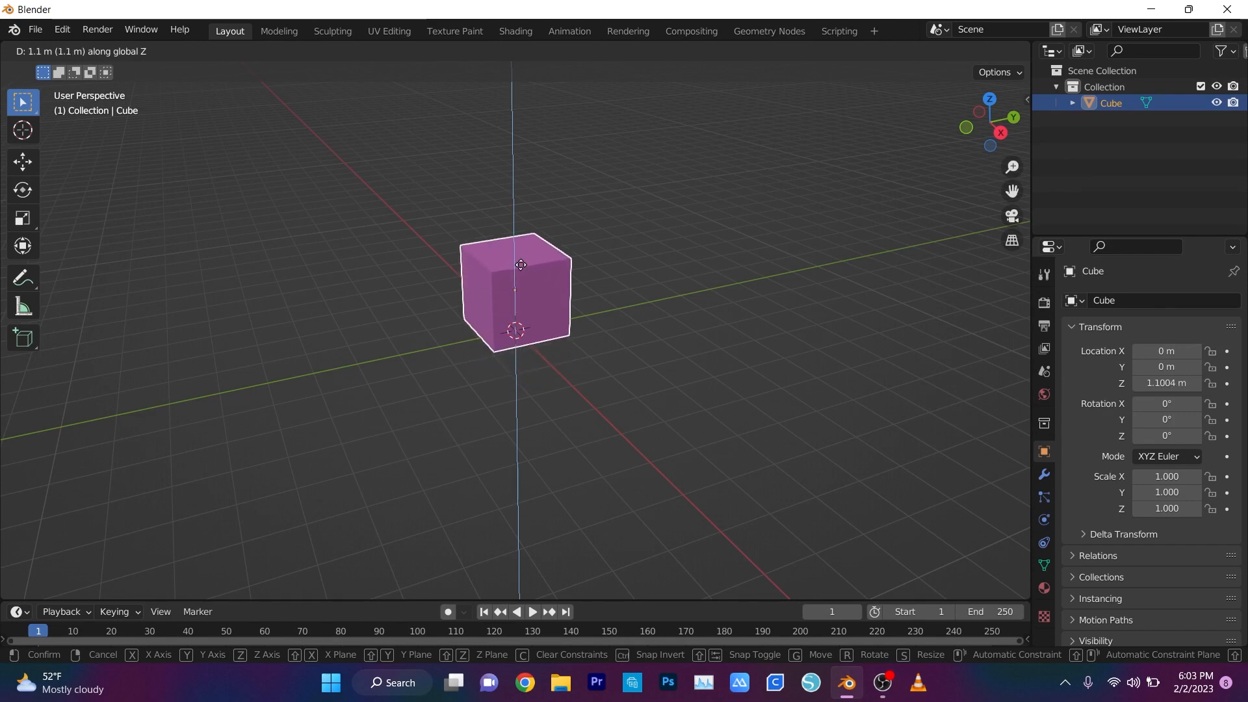
pyautogui.click(518, 250)
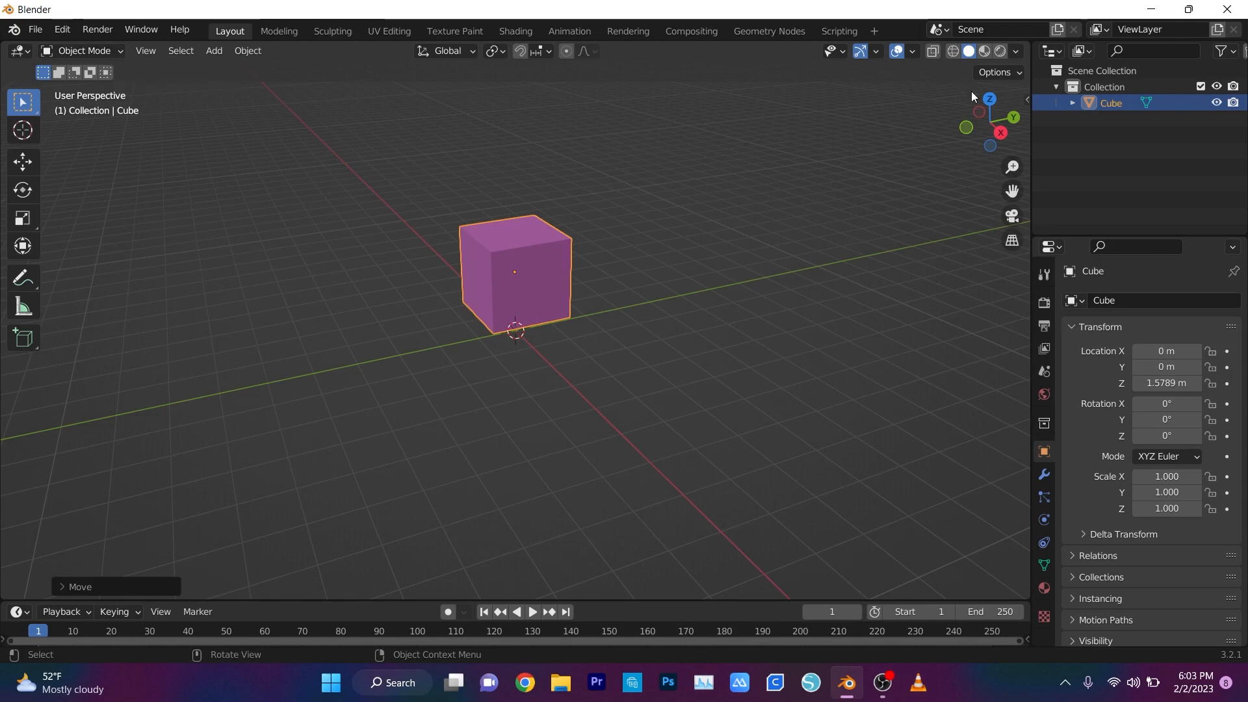
# - In the right orthographic view, flatten the cube into a slab by scaling it along Z to about 0.2
pyautogui.click(1001, 133)
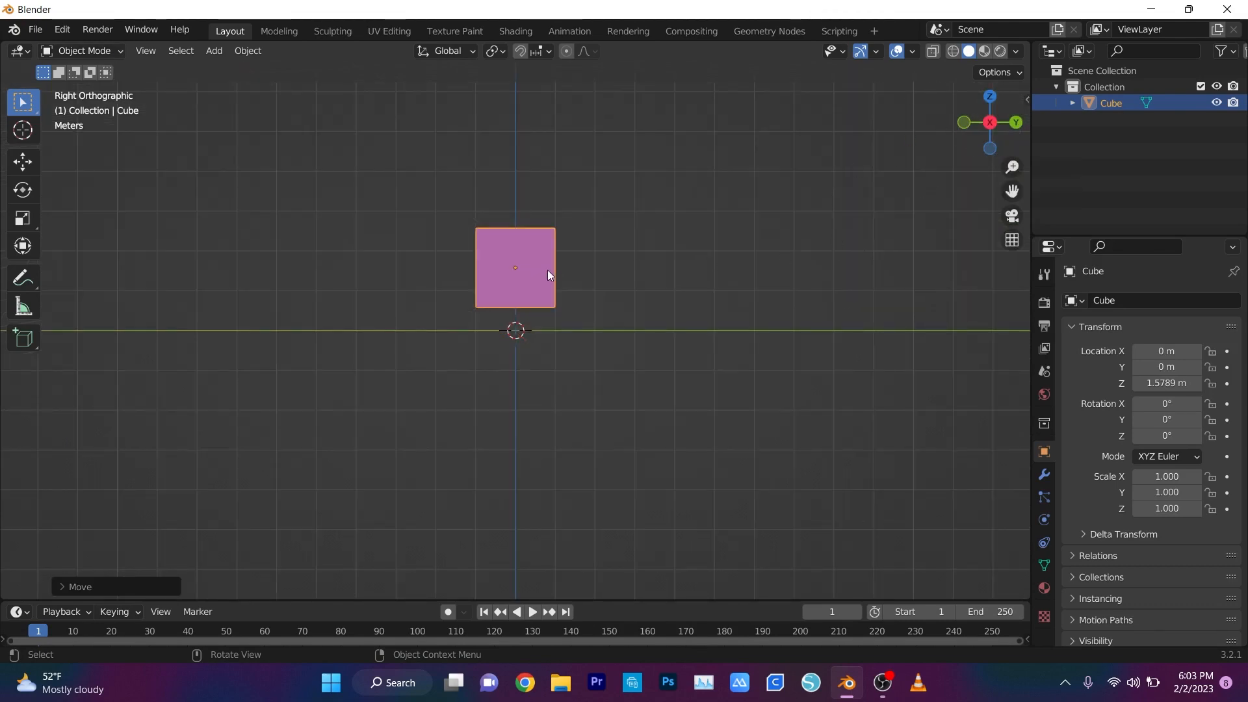
pyautogui.scroll(5, 551, 266)
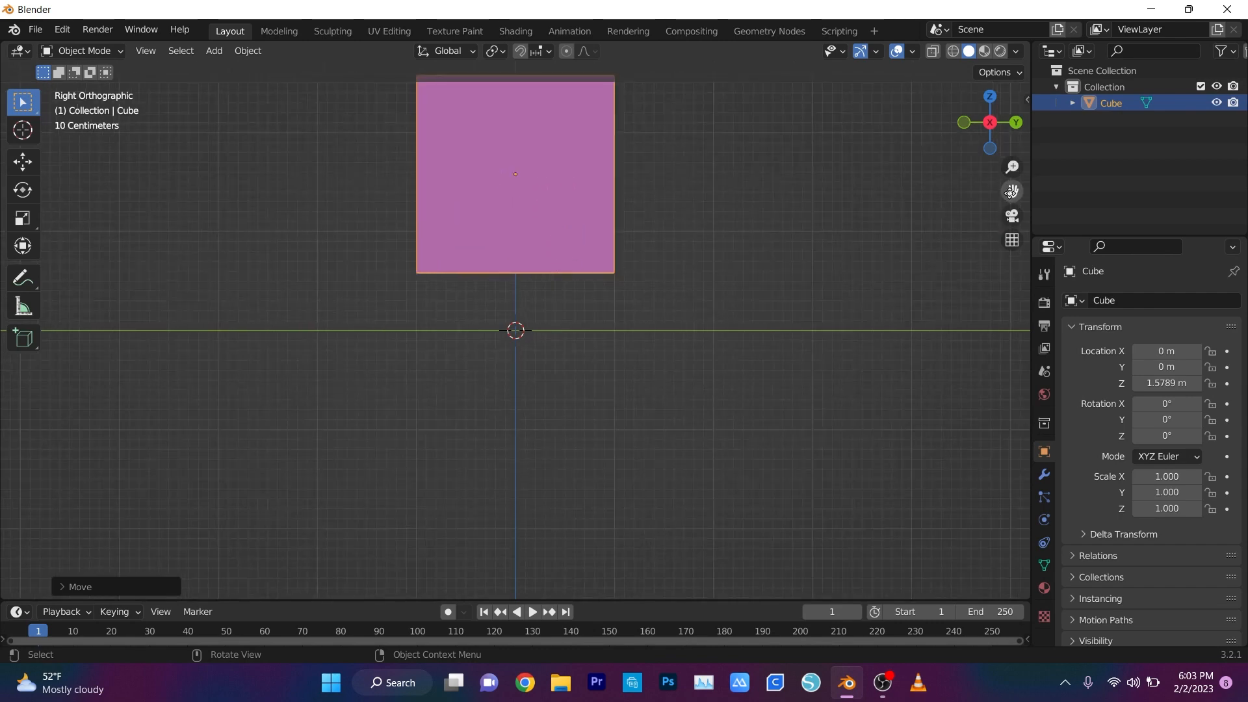
pyautogui.moveTo(1012, 190); pyautogui.dragTo(1005, 323)
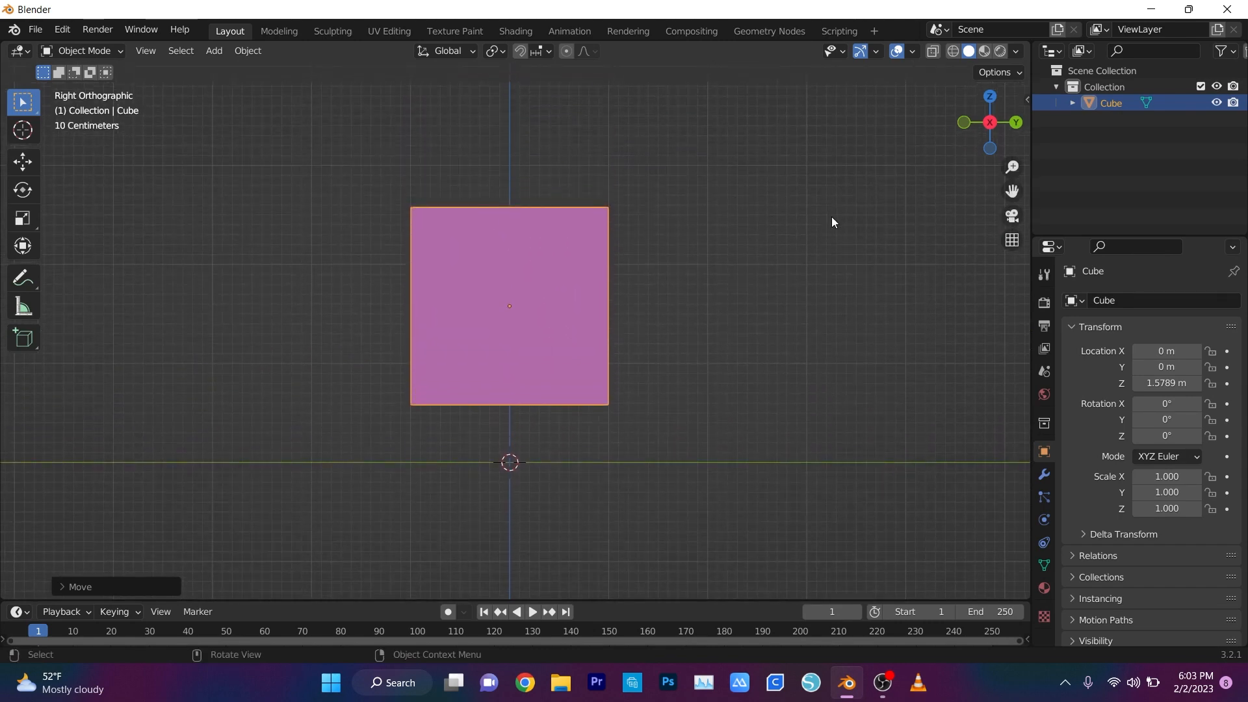
pyautogui.press('s')
pyautogui.press('z')
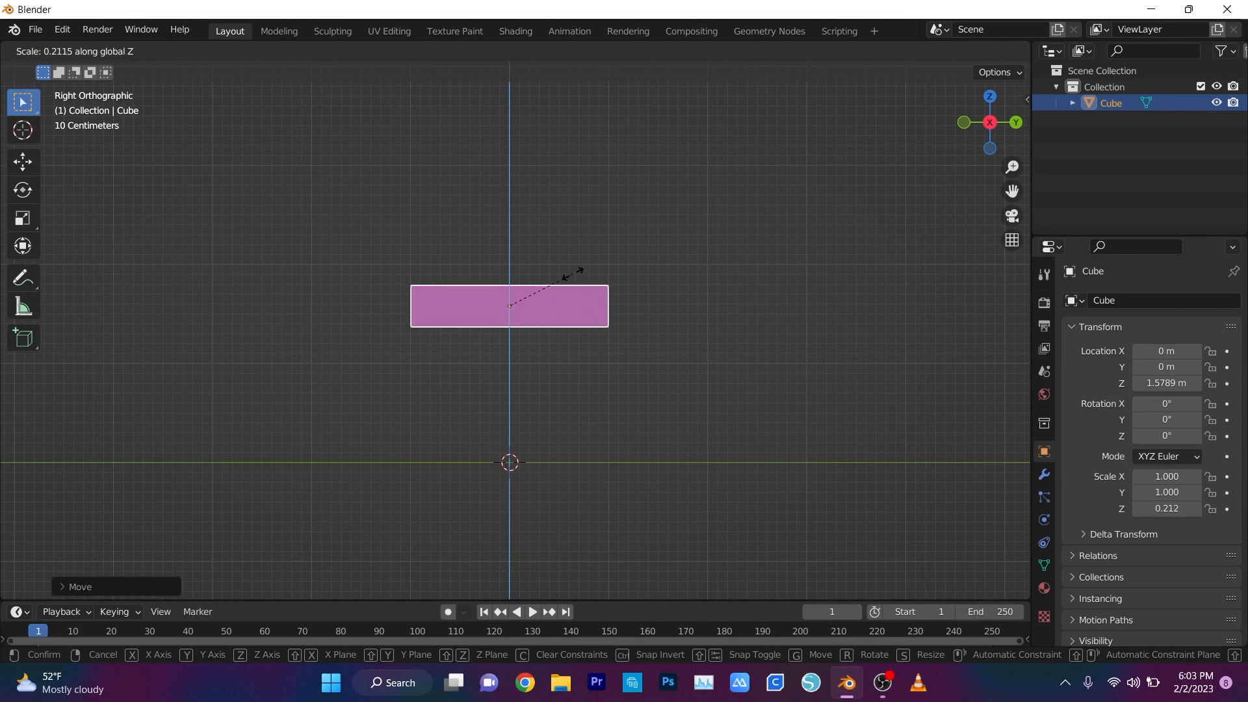
pyautogui.click(567, 274)
# - In Edit Mode, add two loop cuts parallel to the X axis, slid about 0.65 and 0.58 toward the slab's opposite Y edges
pyautogui.moveTo(520, 214); pyautogui.dragTo(689, 300, button='middle')
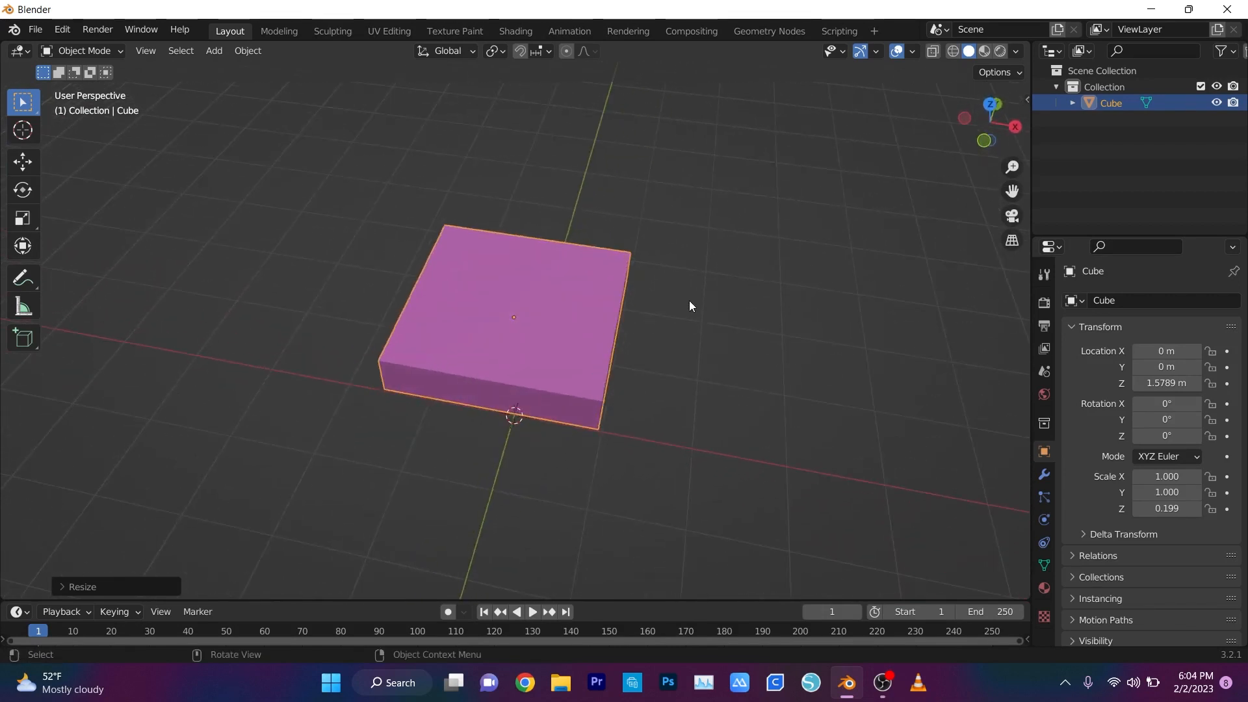
pyautogui.click(99, 52)
pyautogui.click(91, 88)
pyautogui.moveTo(311, 150); pyautogui.dragTo(345, 174, button='middle')
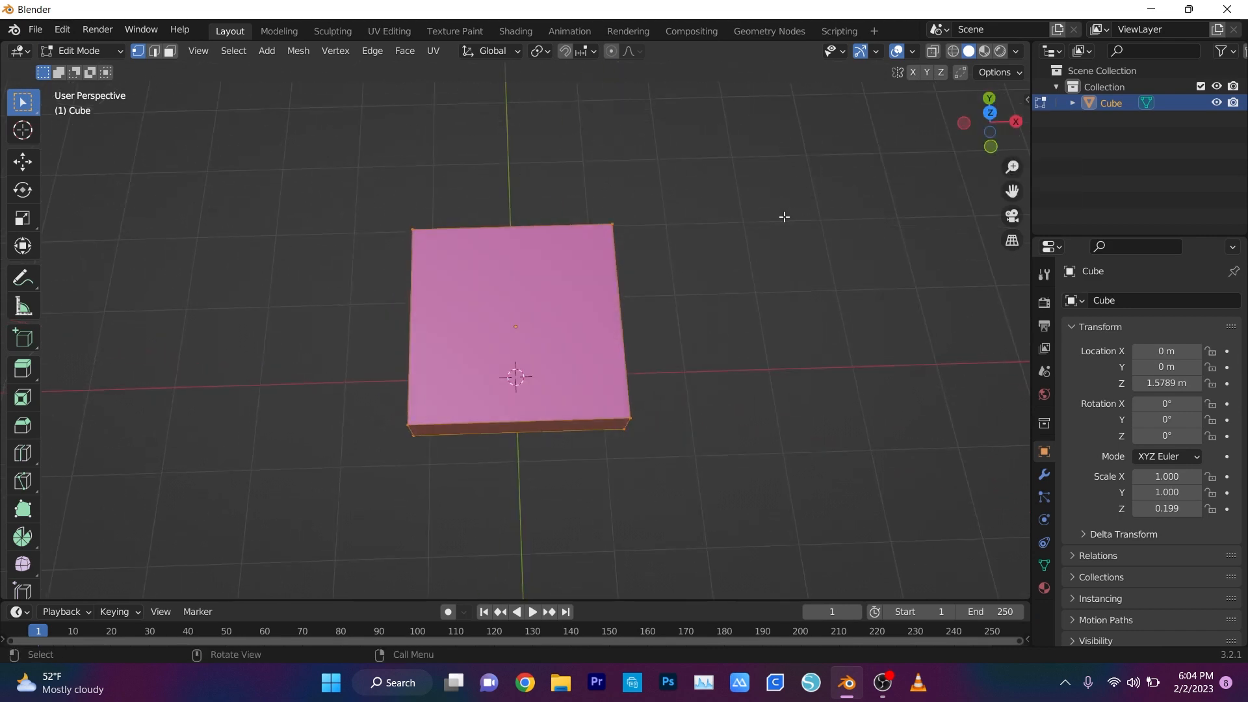
pyautogui.moveTo(784, 217); pyautogui.dragTo(766, 238, button='middle')
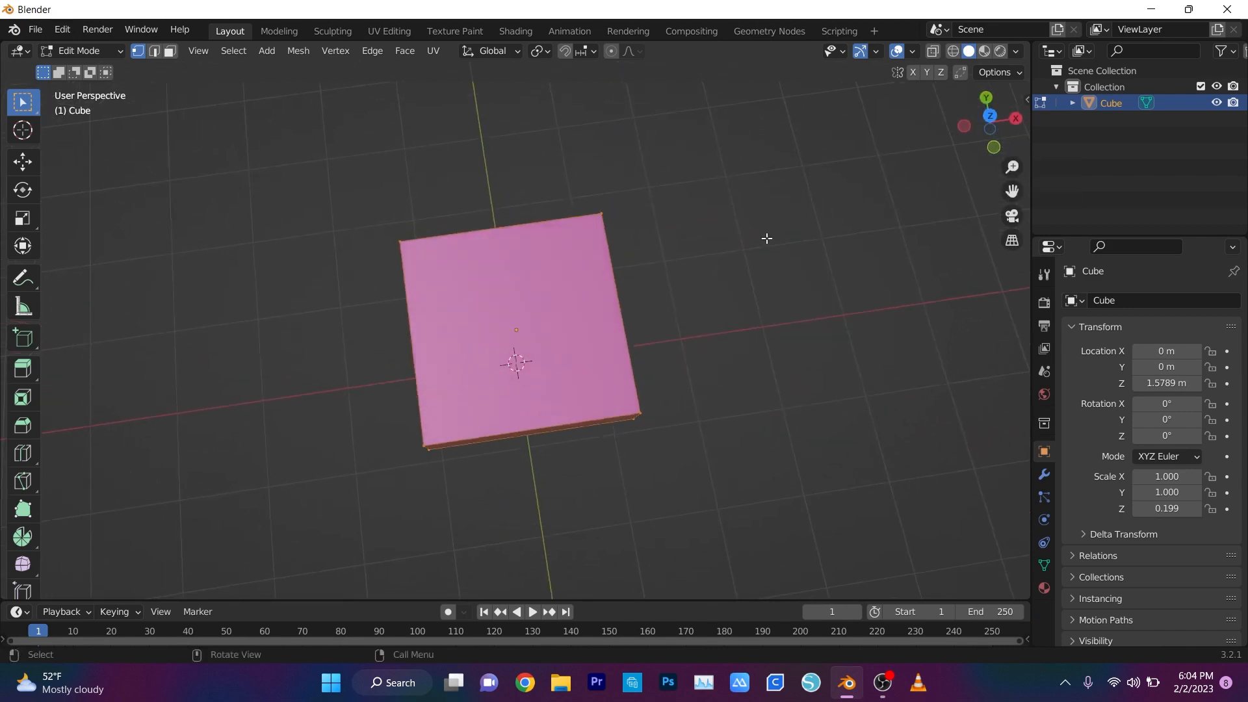
pyautogui.click(990, 117)
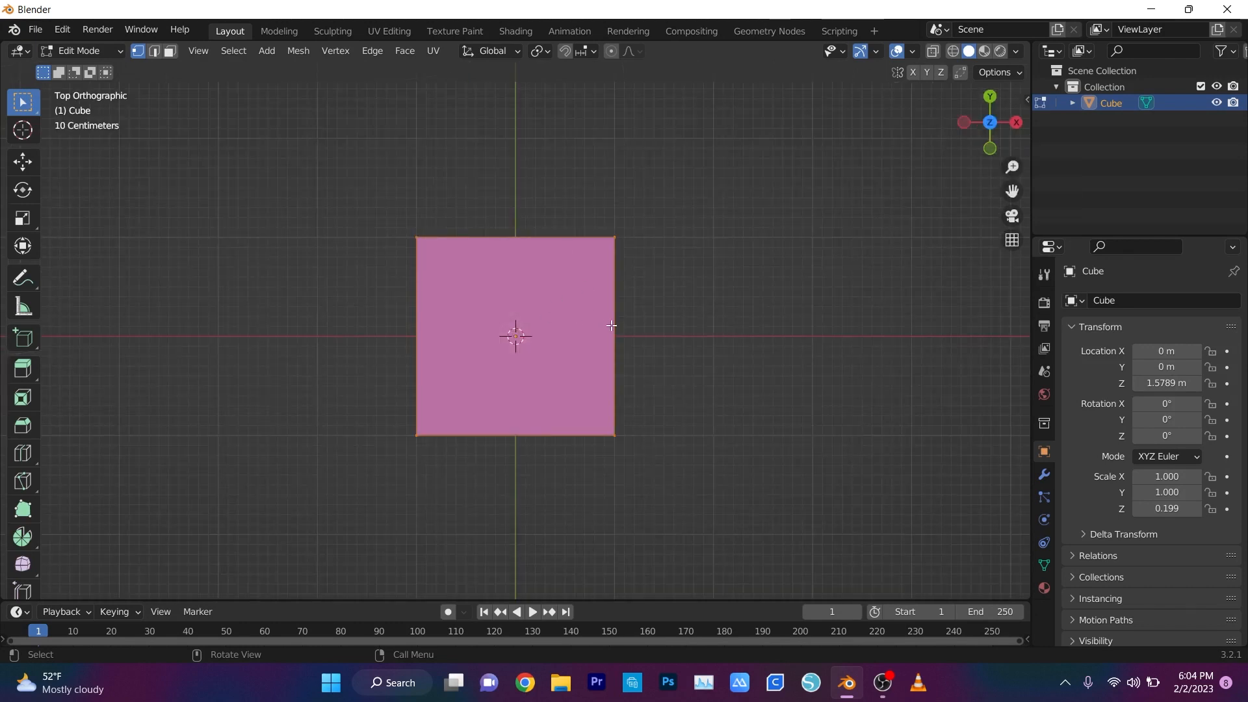
pyautogui.scroll(3, 655, 293)
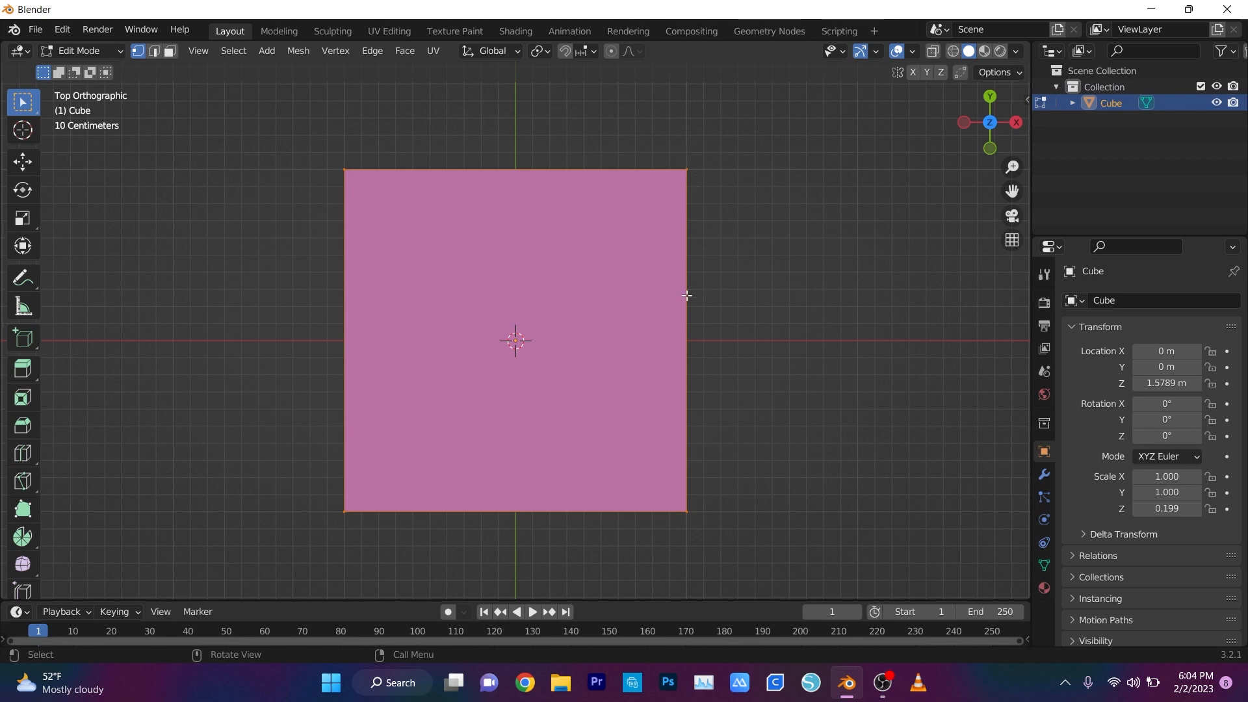
pyautogui.hotkey('ctrl', 'r')
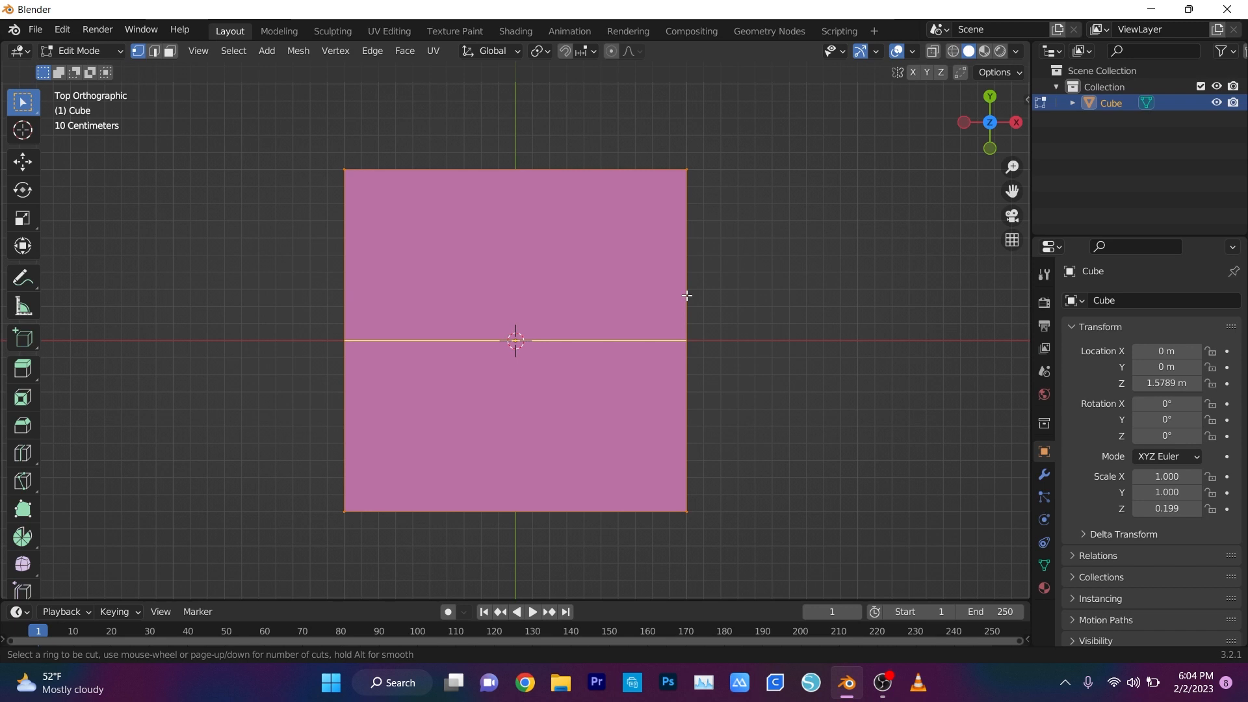
pyautogui.click(686, 295)
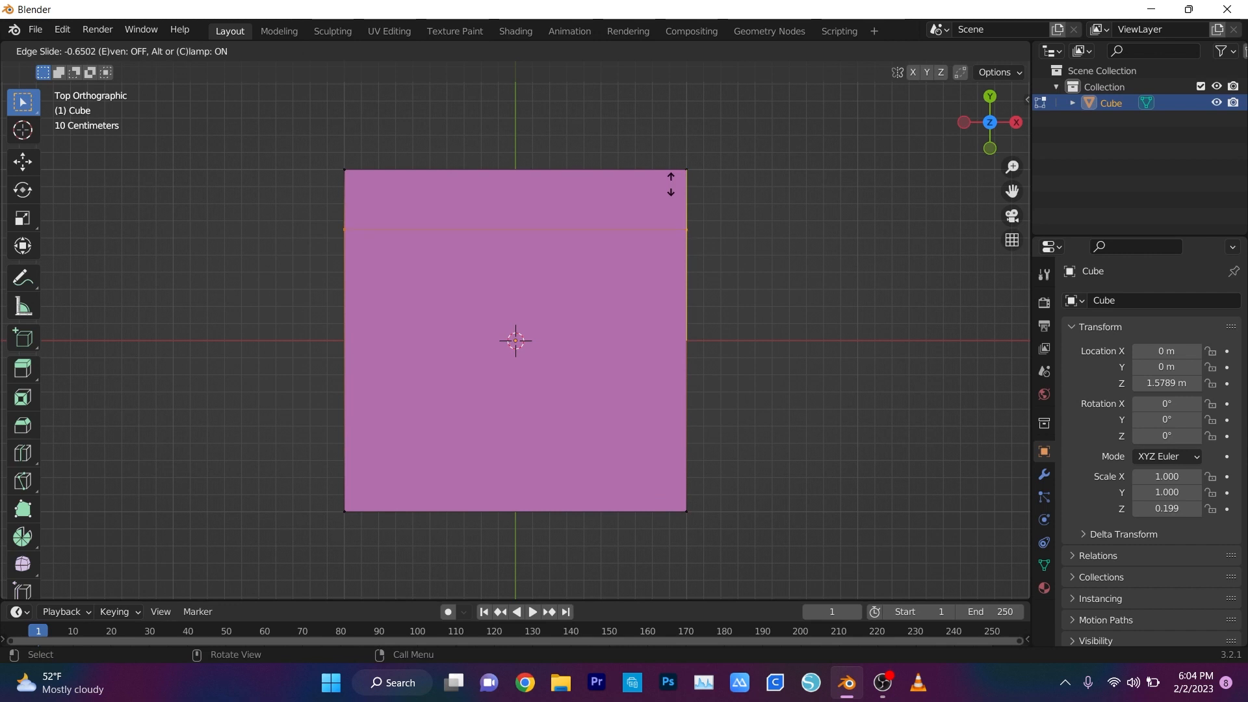
pyautogui.click(670, 184)
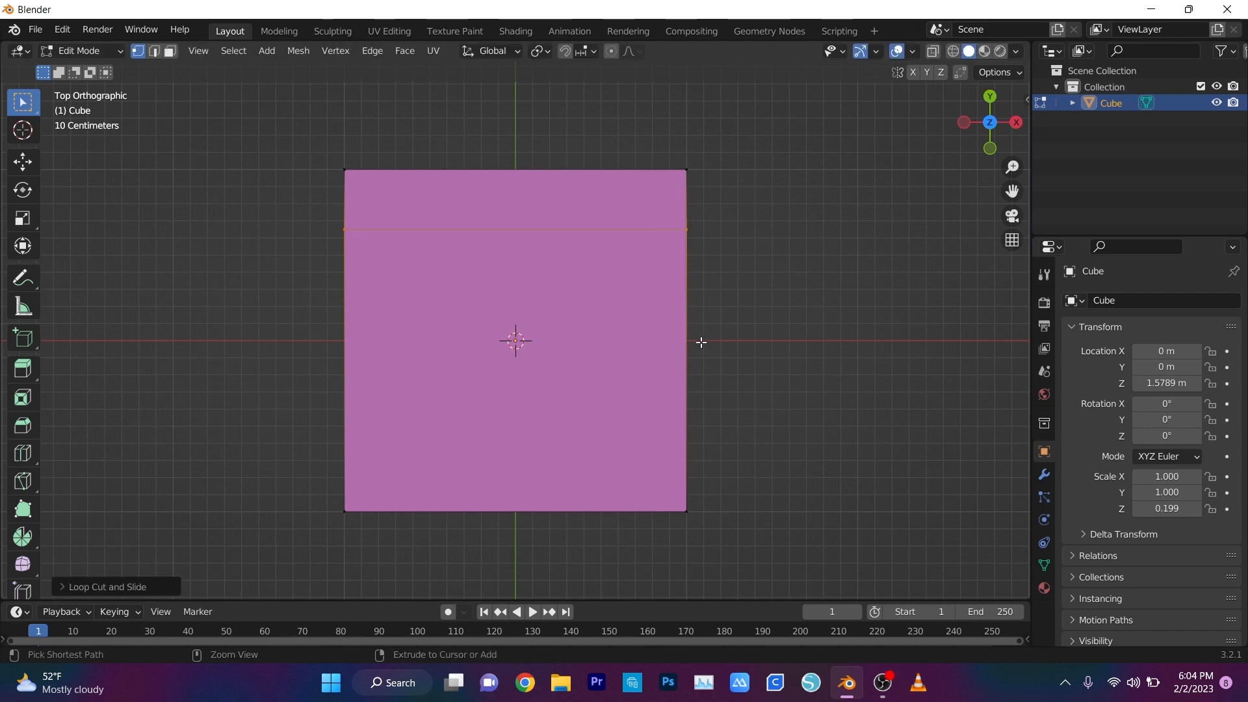
pyautogui.hotkey('ctrl', 'r')
pyautogui.click(701, 342)
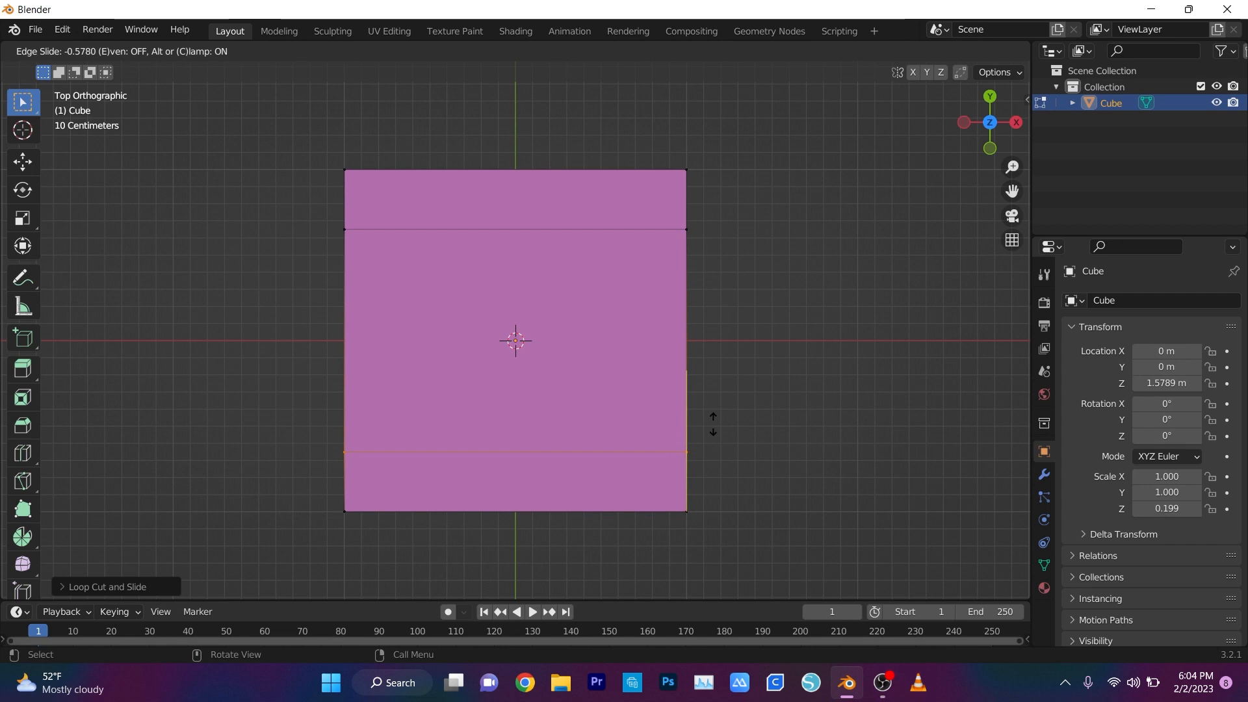
pyautogui.click(713, 424)
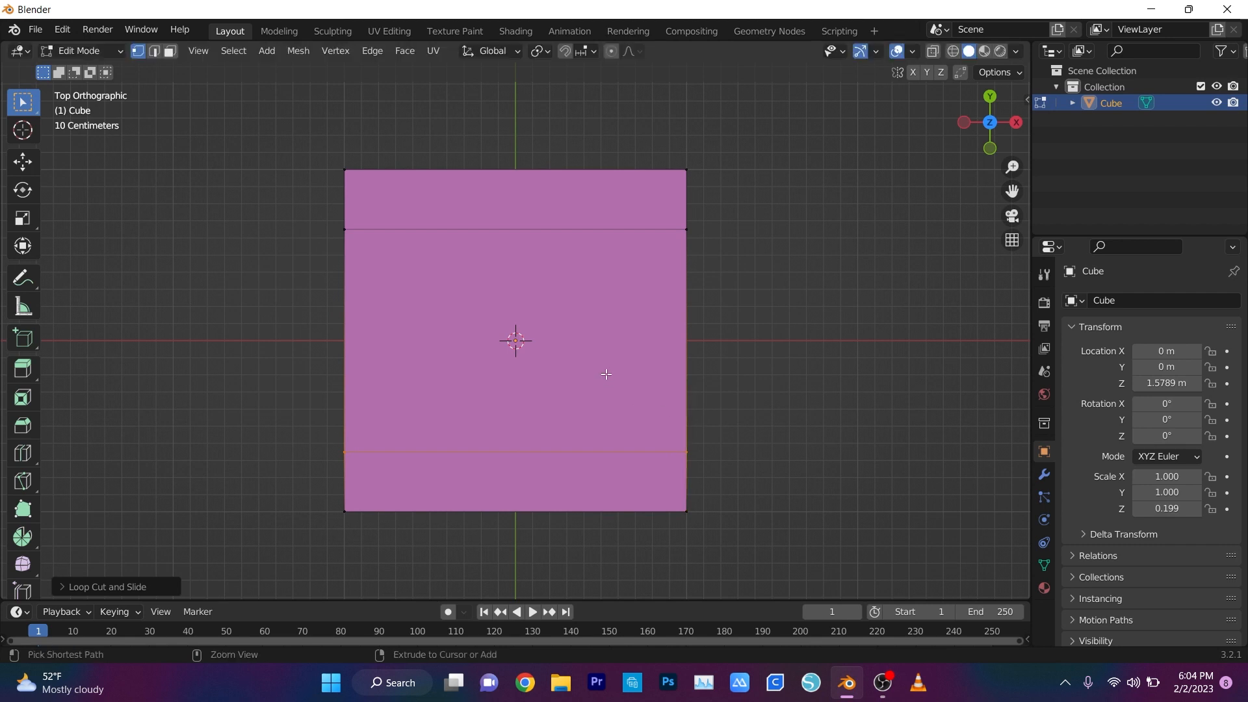
# - Add two loop cuts parallel to the Y axis, slid about 0.64 and 0.57 toward the slab's opposite X edges
pyautogui.hotkey('ctrl', 'r')
pyautogui.click(517, 174)
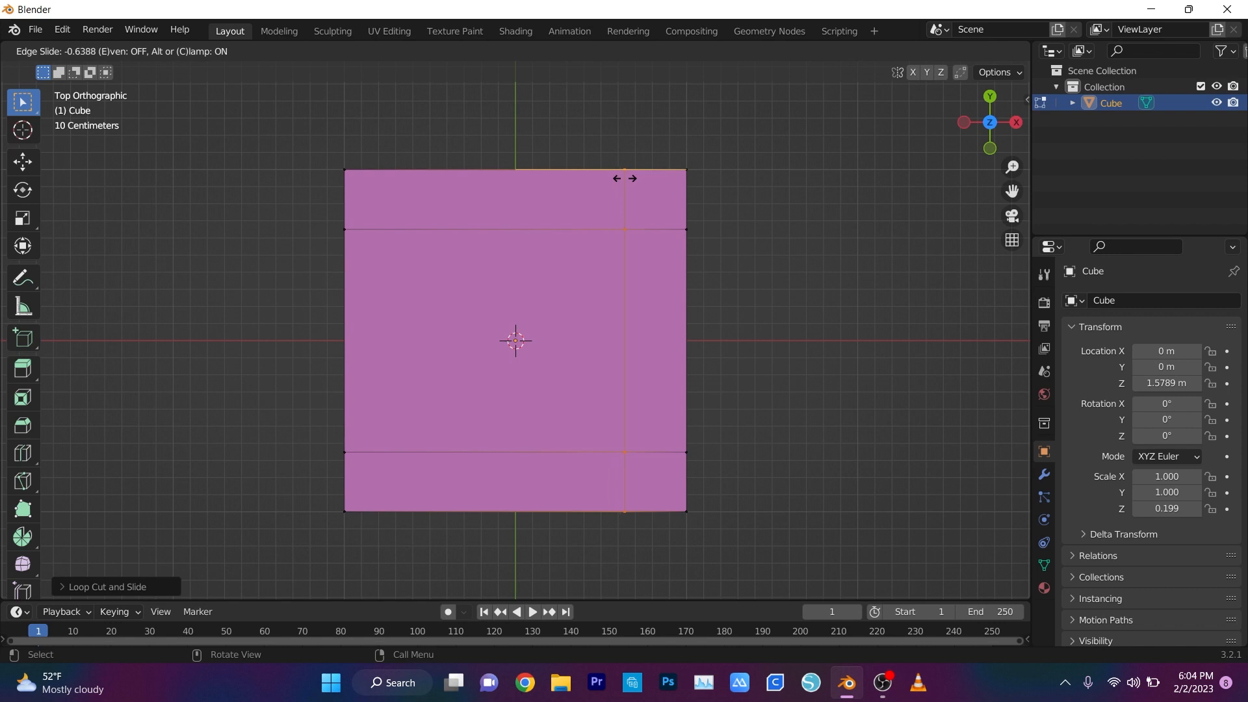
pyautogui.click(625, 178)
pyautogui.hotkey('ctrl', 'r')
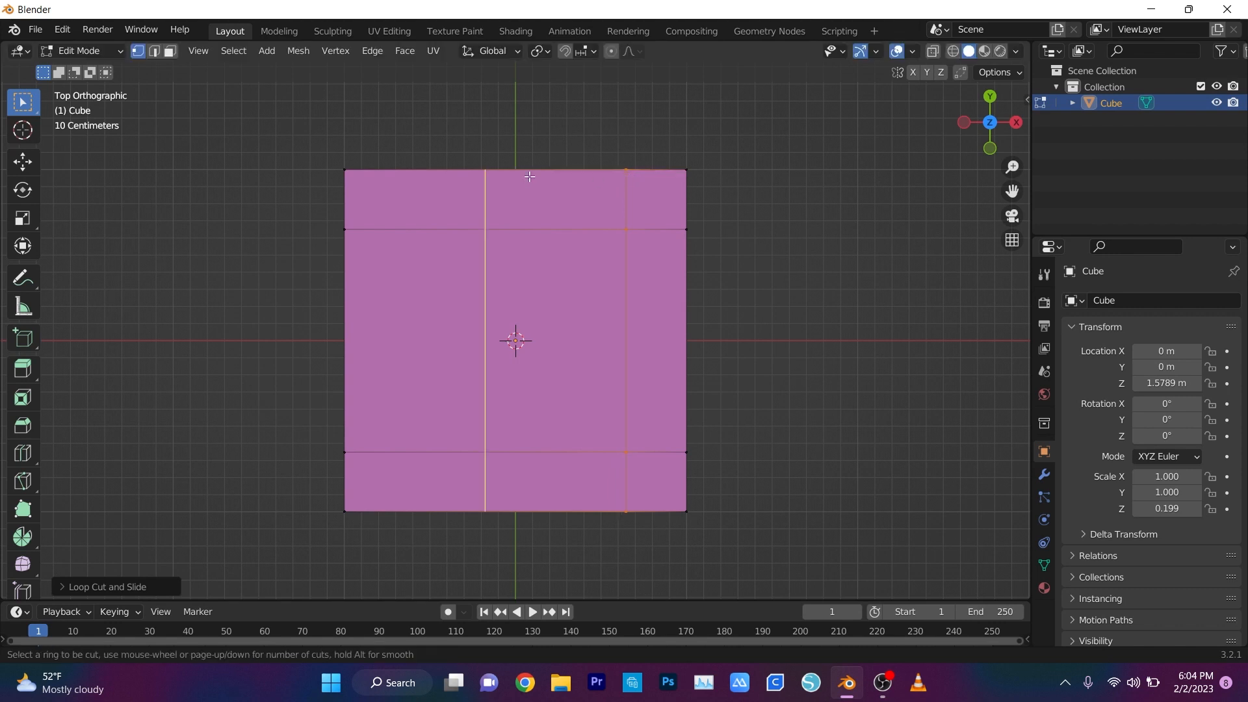
pyautogui.click(528, 171)
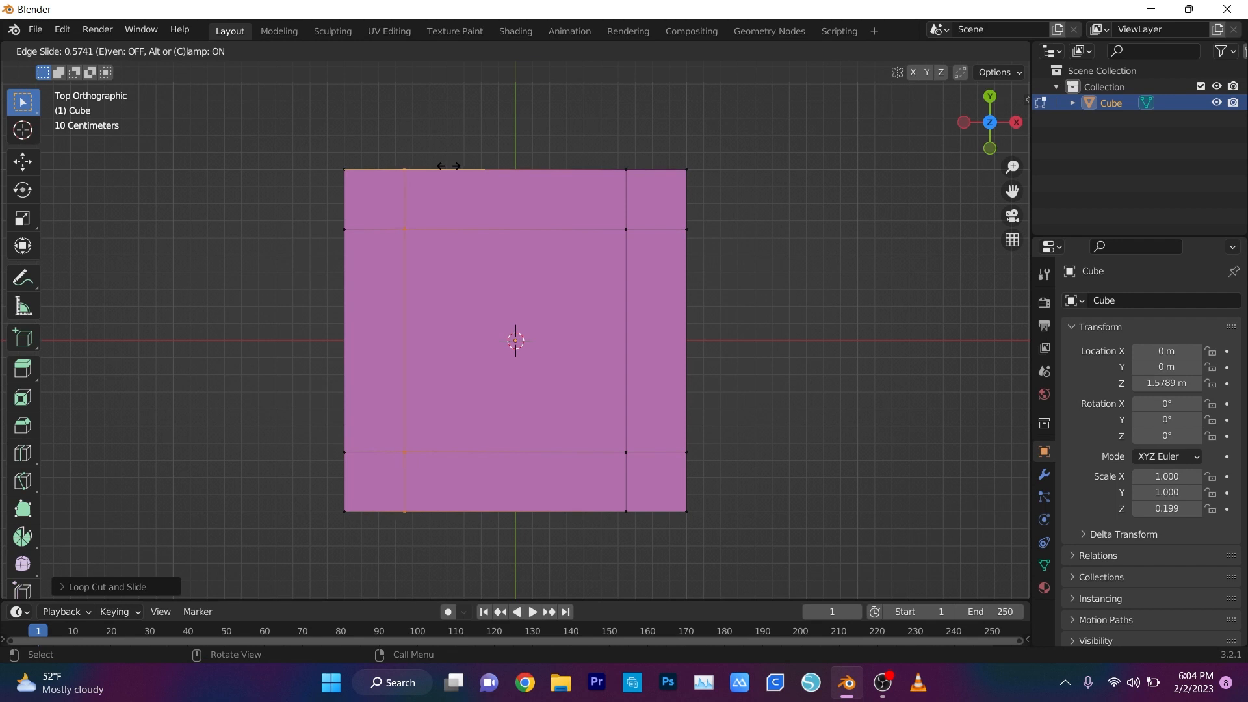
pyautogui.click(448, 166)
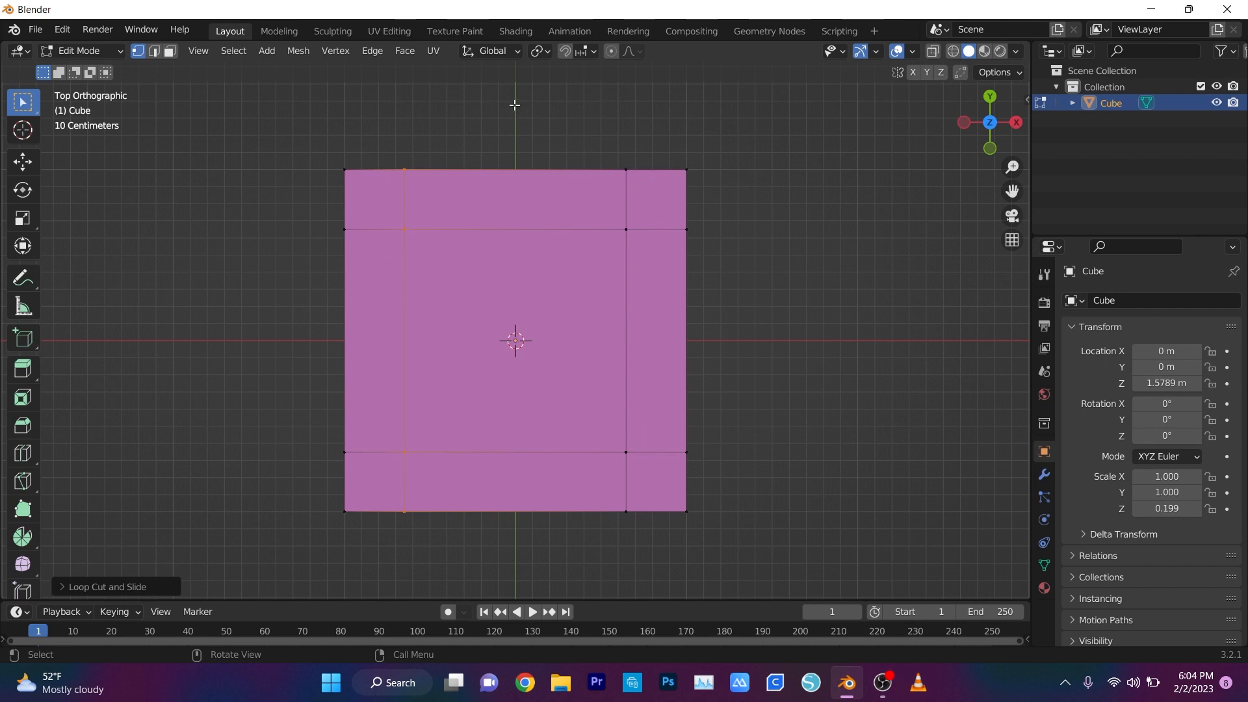
# - Extrude the four corner faces on the slab's underside straight down to the ground level to form the table legs
pyautogui.moveTo(883, 270); pyautogui.dragTo(729, 101, button='middle')
pyautogui.moveTo(691, 398); pyautogui.dragTo(723, 362, button='middle')
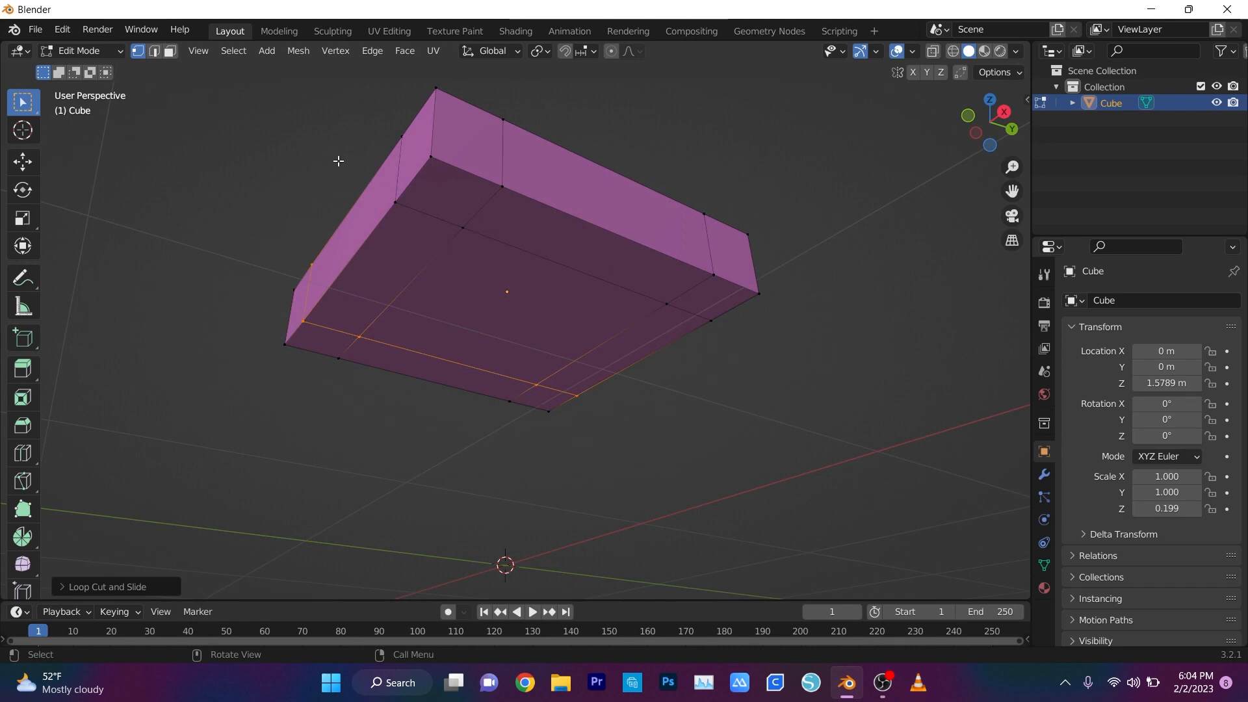
pyautogui.click(174, 53)
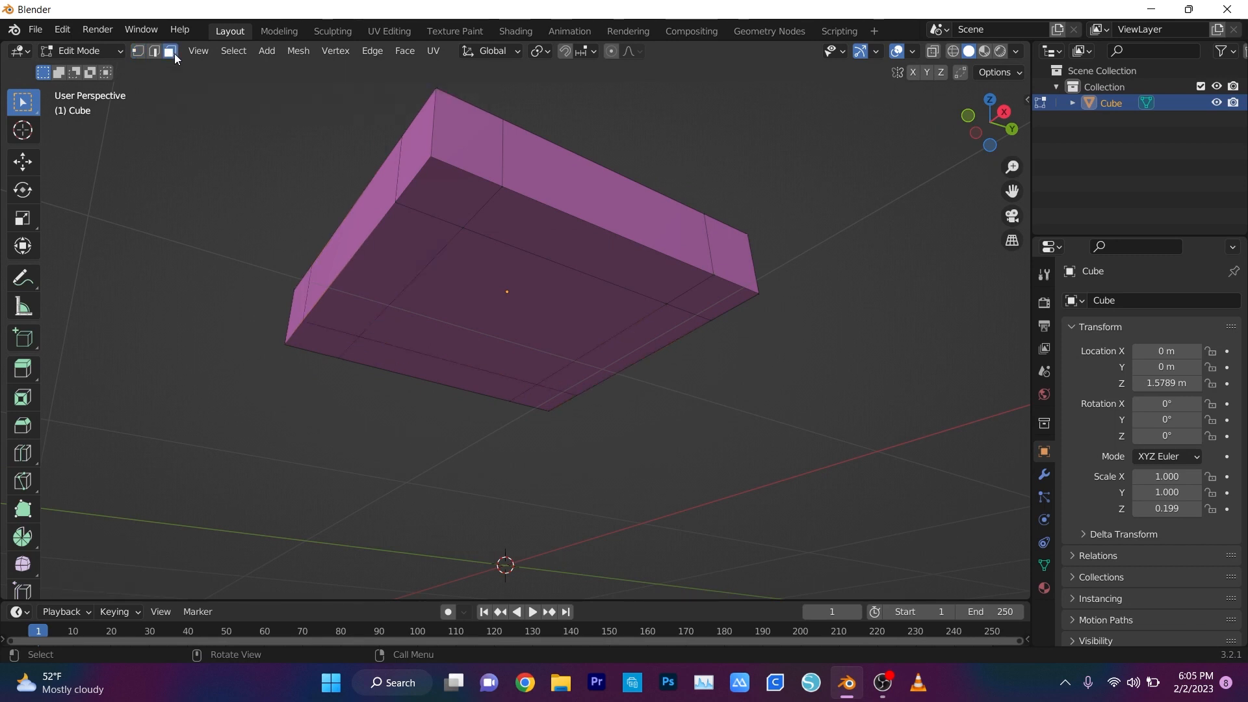
pyautogui.click(453, 188)
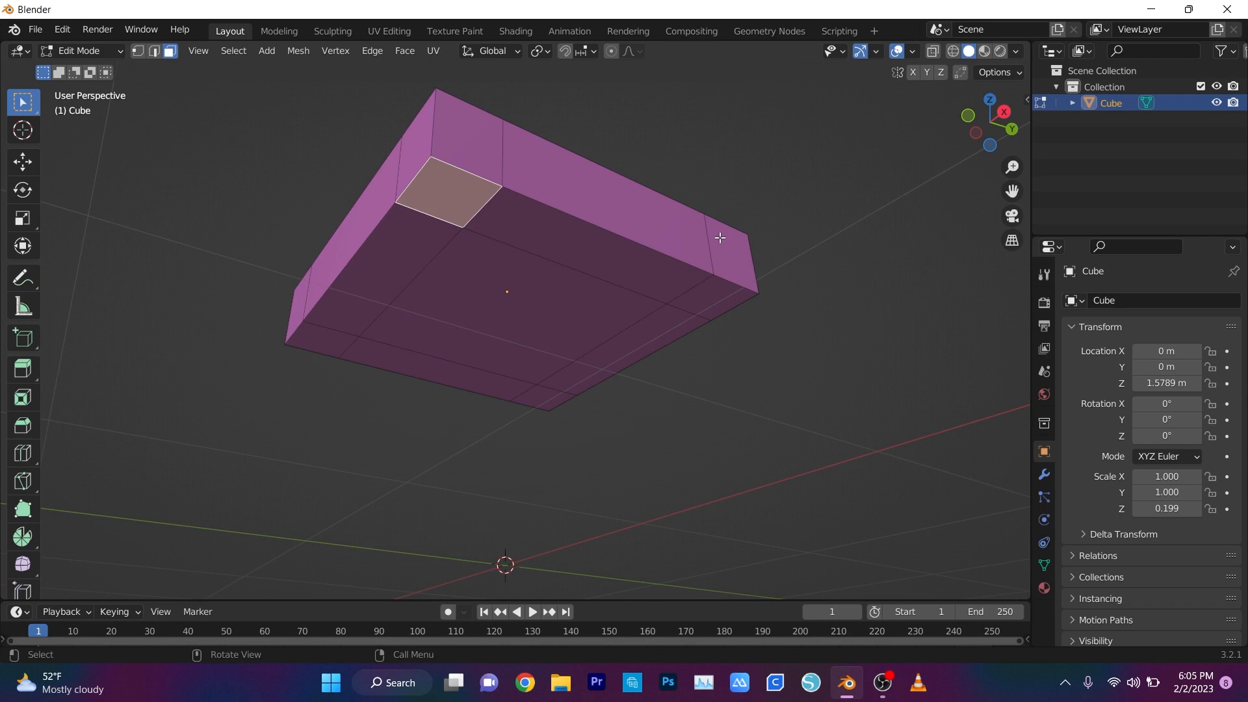
pyautogui.keyDown('shift'); pyautogui.click(716, 297); pyautogui.keyUp('shift')
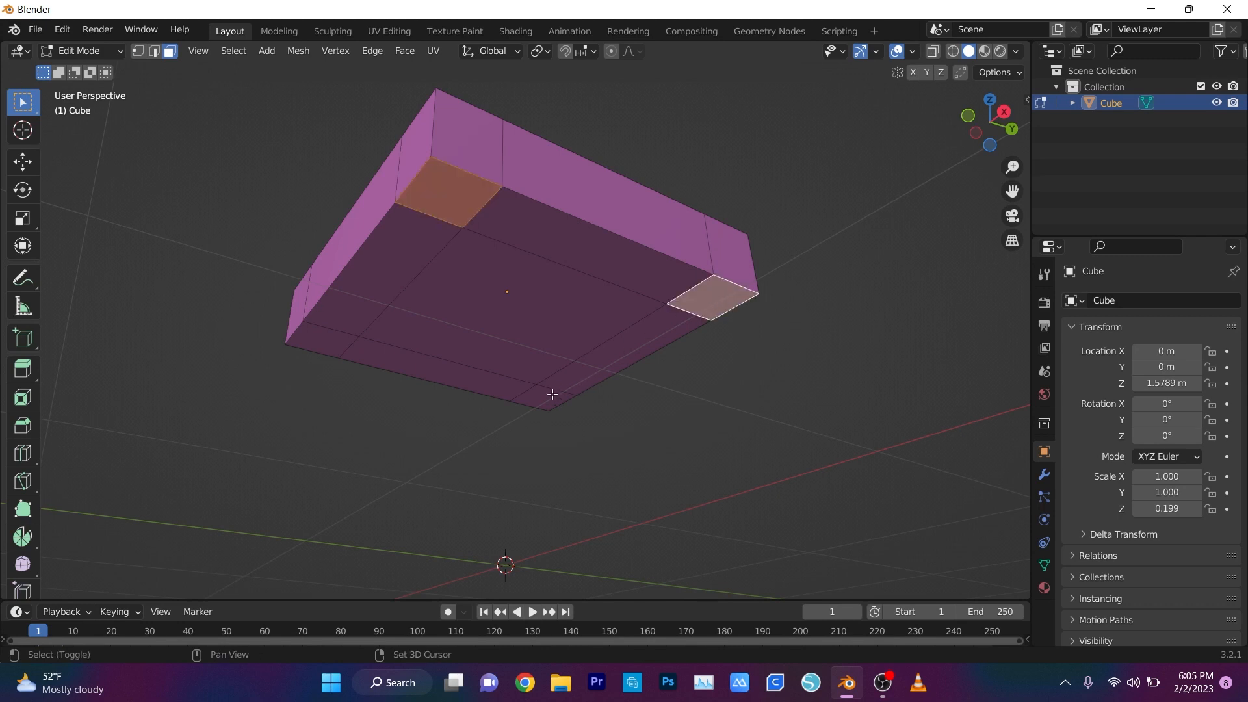
pyautogui.keyDown('shift'); pyautogui.click(552, 394); pyautogui.keyUp('shift')
pyautogui.keyDown('shift'); pyautogui.click(312, 342); pyautogui.keyUp('shift')
pyautogui.moveTo(574, 298); pyautogui.dragTo(828, 232, button='middle')
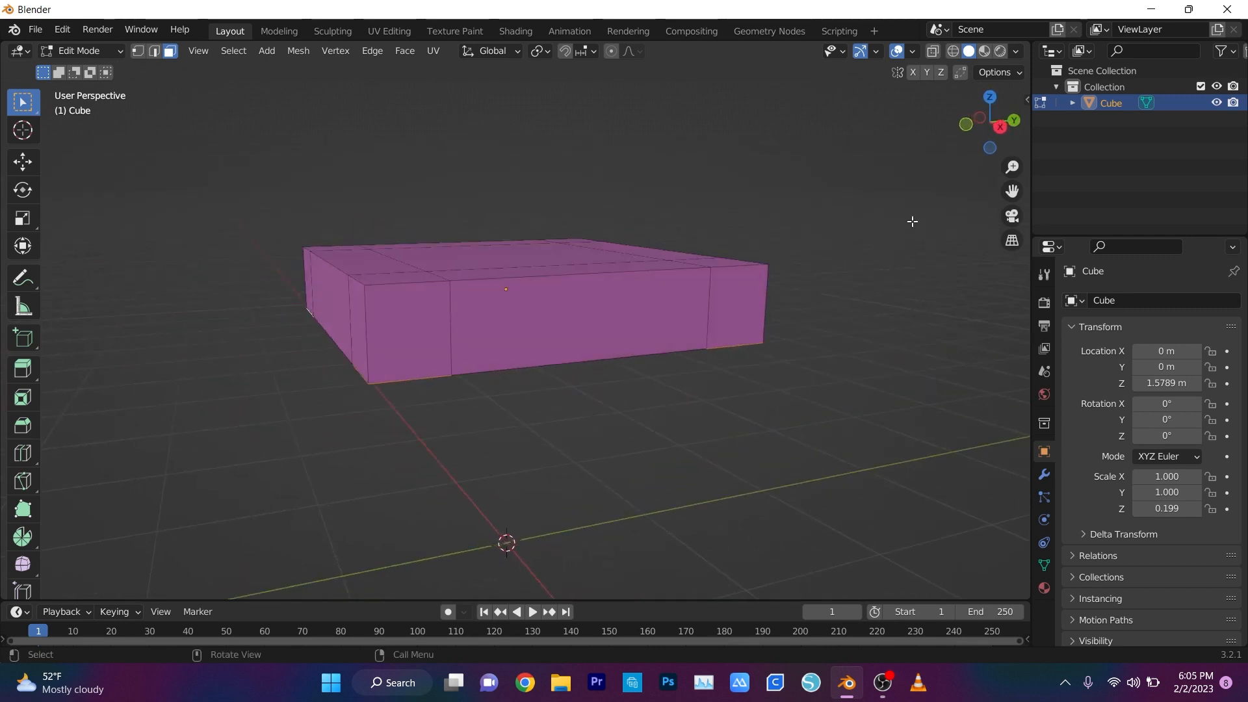
pyautogui.click(1002, 128)
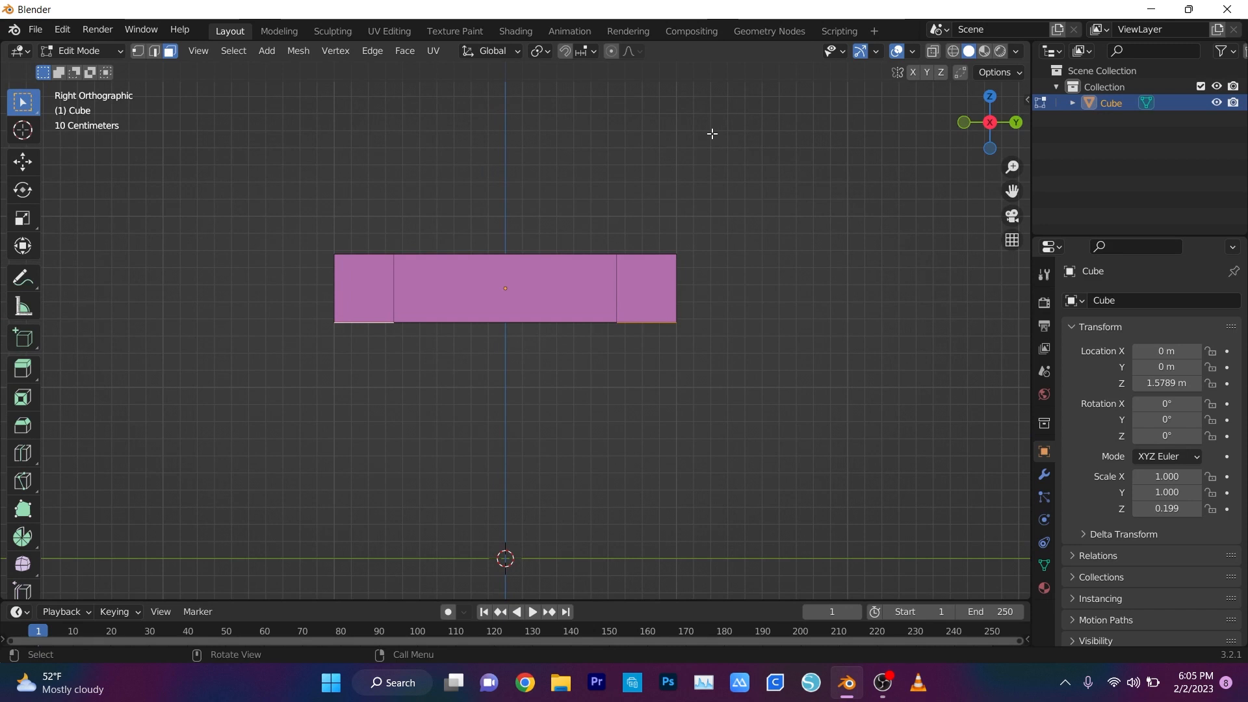
pyautogui.press('e')
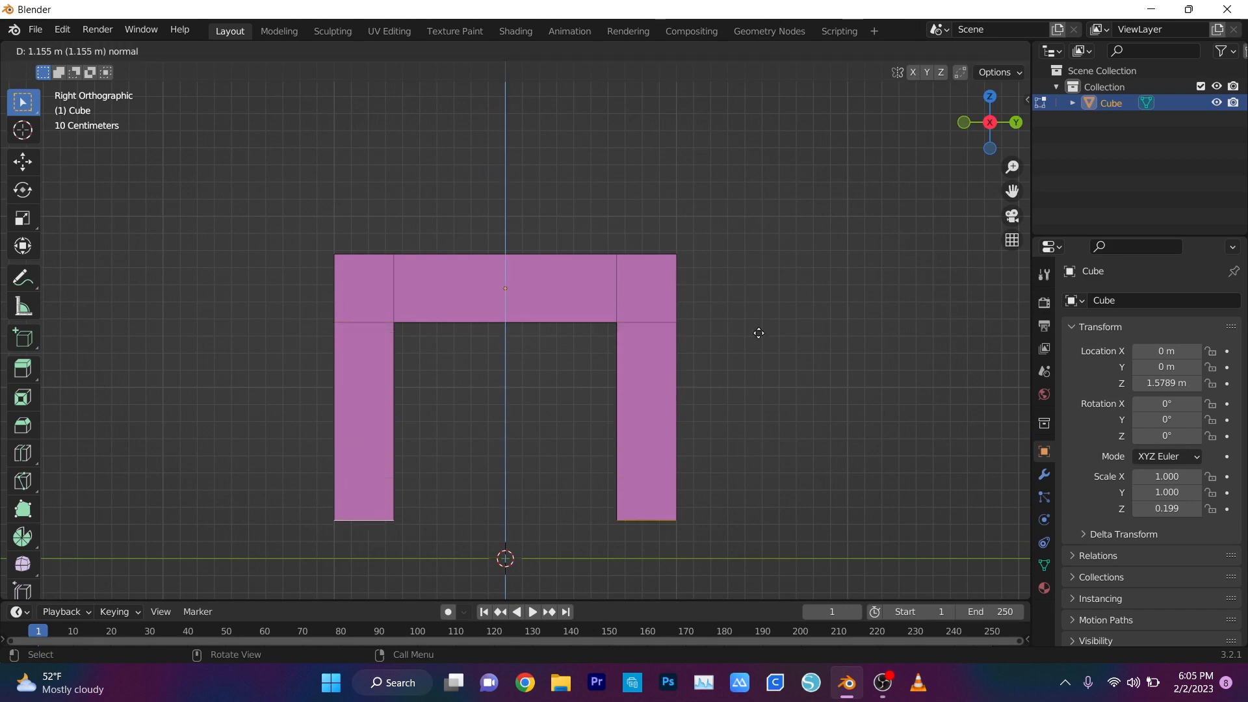
pyautogui.click(768, 367)
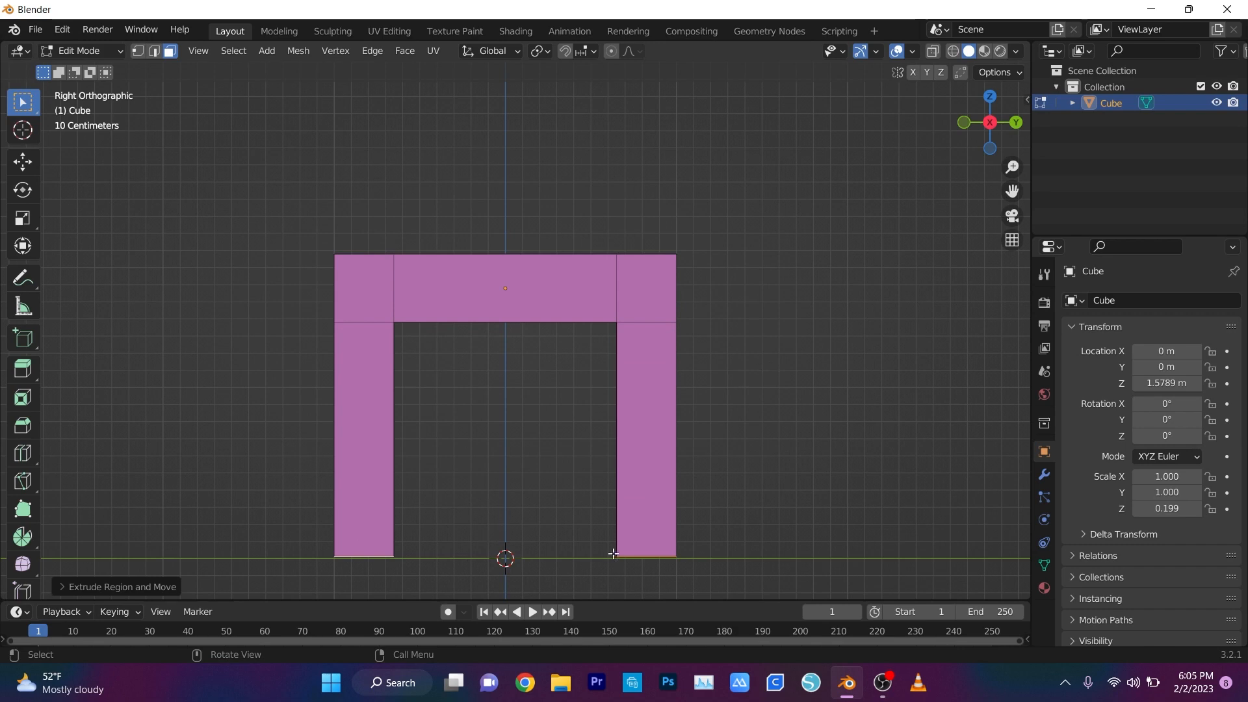
pyautogui.moveTo(266, 276); pyautogui.dragTo(696, 348, button='middle')
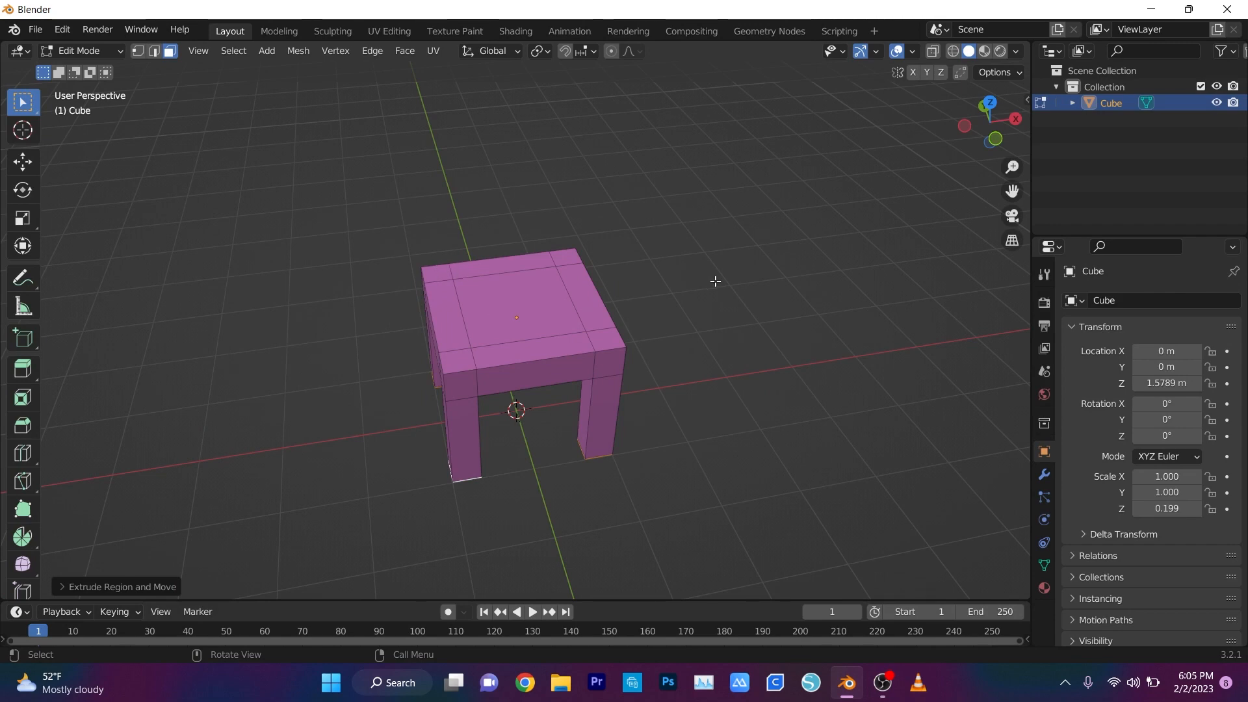
pyautogui.moveTo(715, 281); pyautogui.dragTo(534, 313, button='middle')
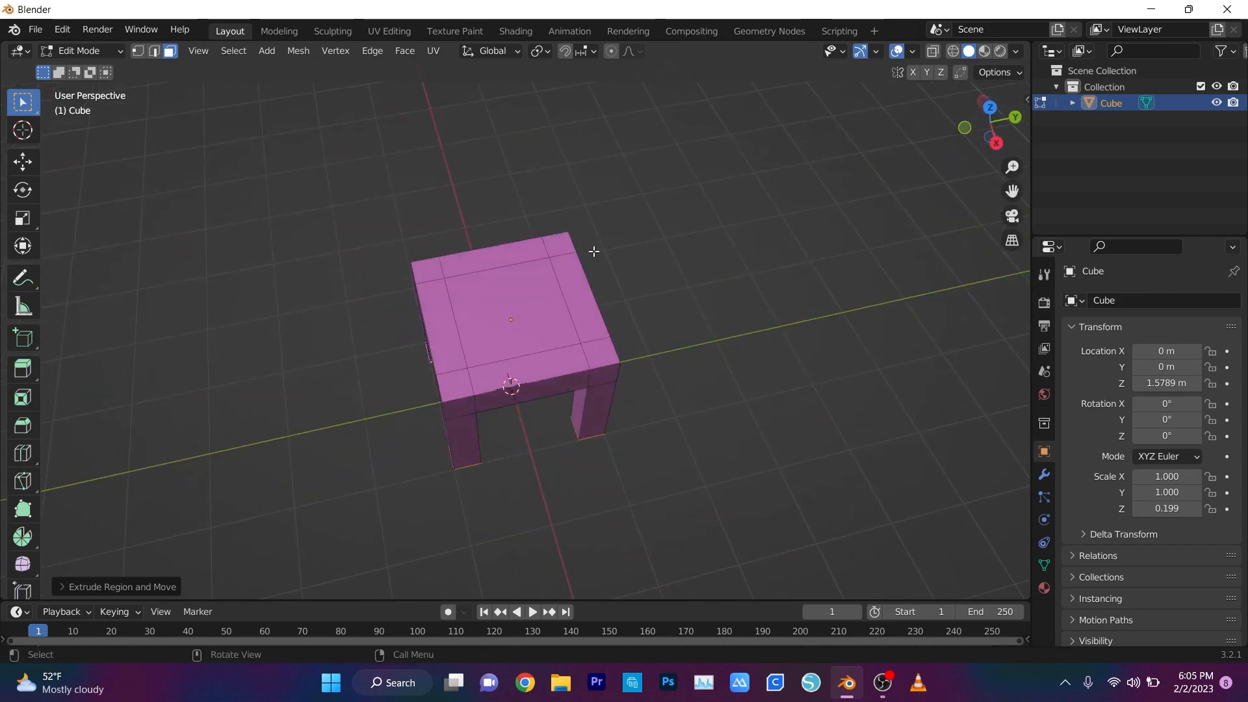
# - Extrude the two rear corner faces on top of the slab straight up to form tall backrest posts
pyautogui.click(559, 237)
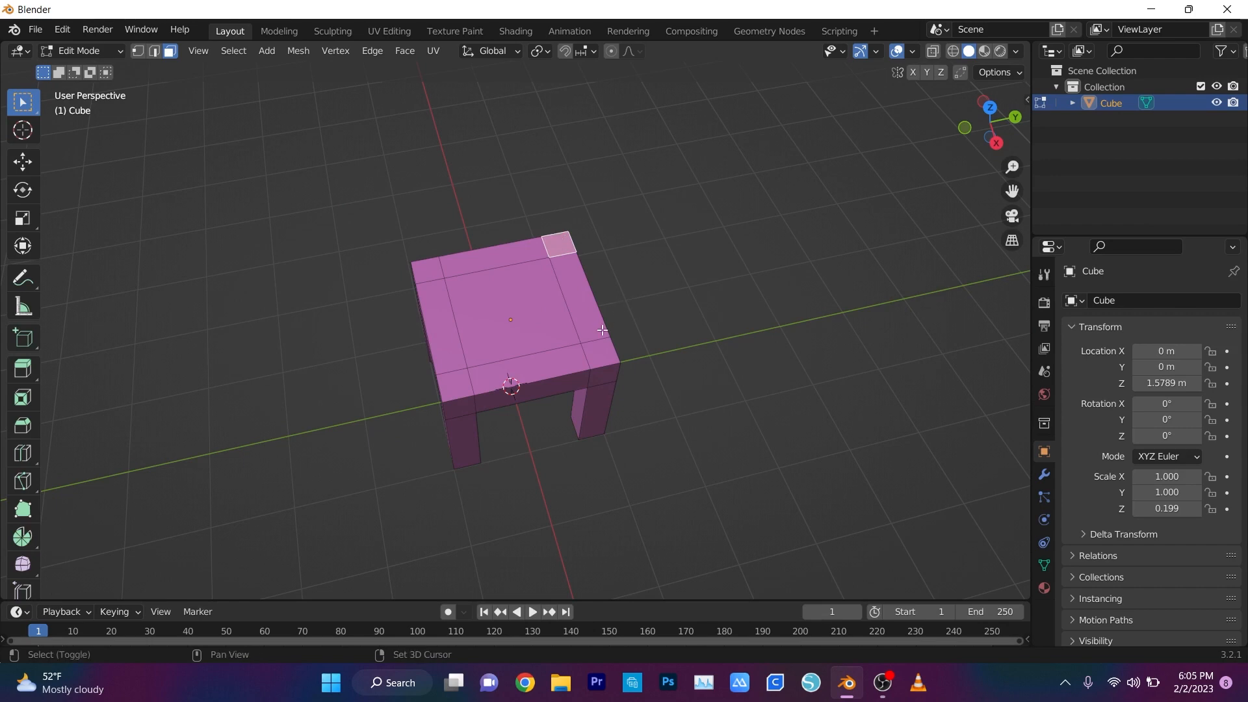
pyautogui.keyDown('shift'); pyautogui.click(601, 355); pyautogui.keyUp('shift')
pyautogui.moveTo(602, 355); pyautogui.dragTo(760, 287, button='middle')
pyautogui.press('e')
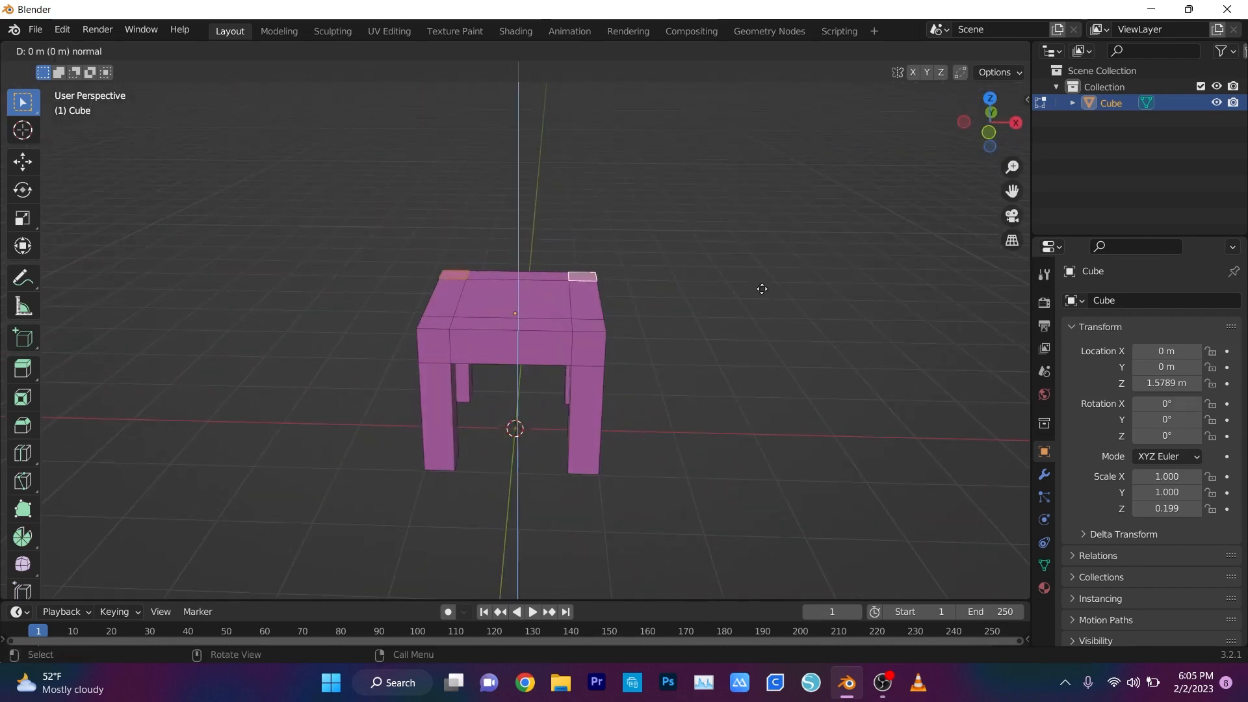
pyautogui.click(785, 111)
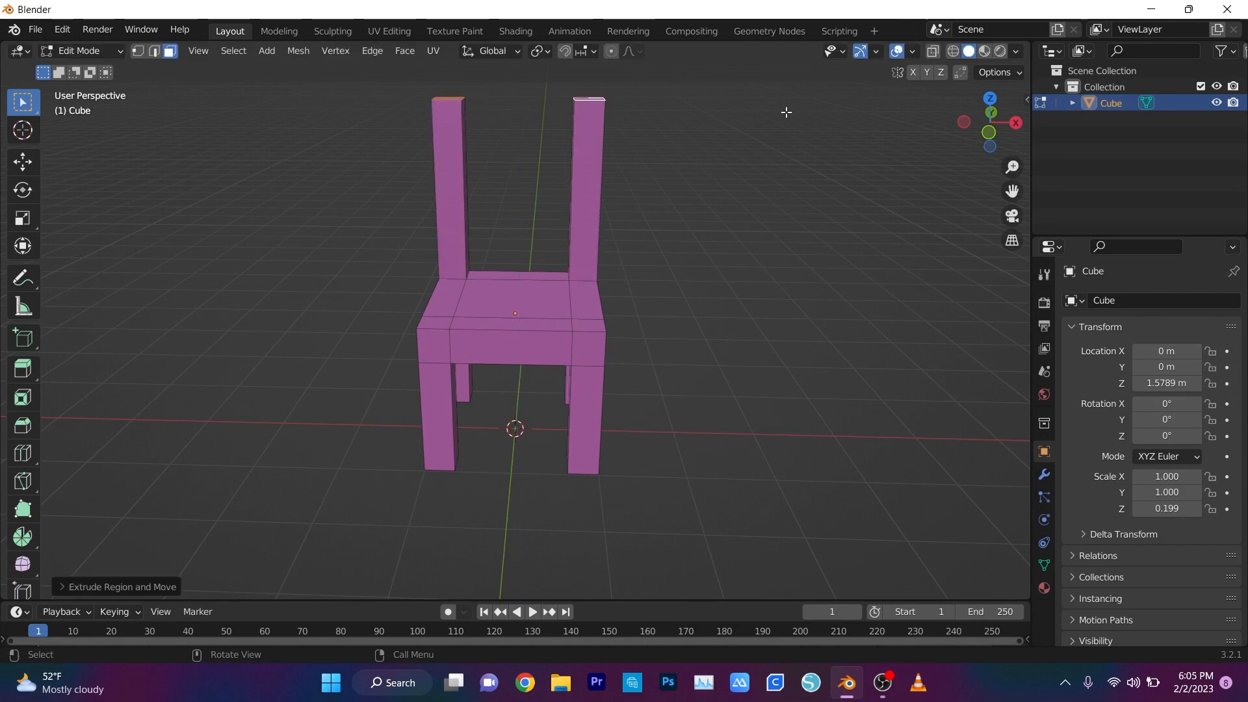
# - Add a horizontal loop cut around the +X backrest post, slid close to its upper end
pyautogui.moveTo(784, 112); pyautogui.dragTo(524, 98, button='middle')
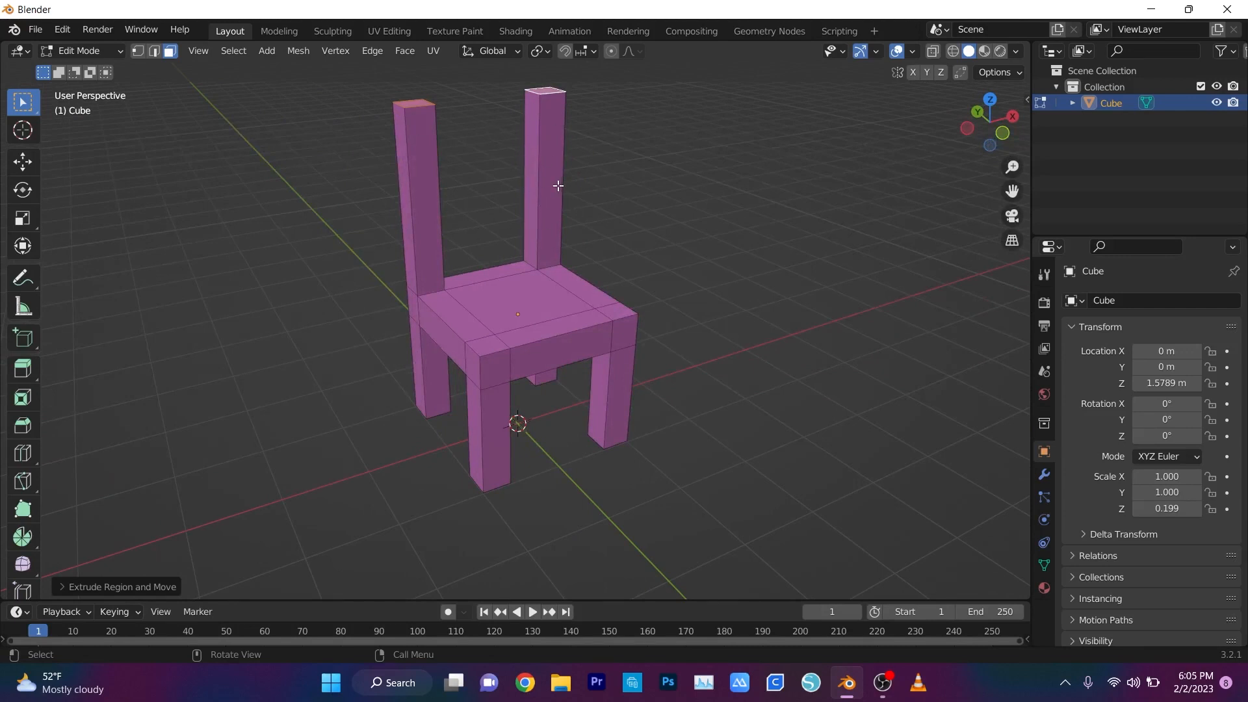
pyautogui.hotkey('ctrl', 'r')
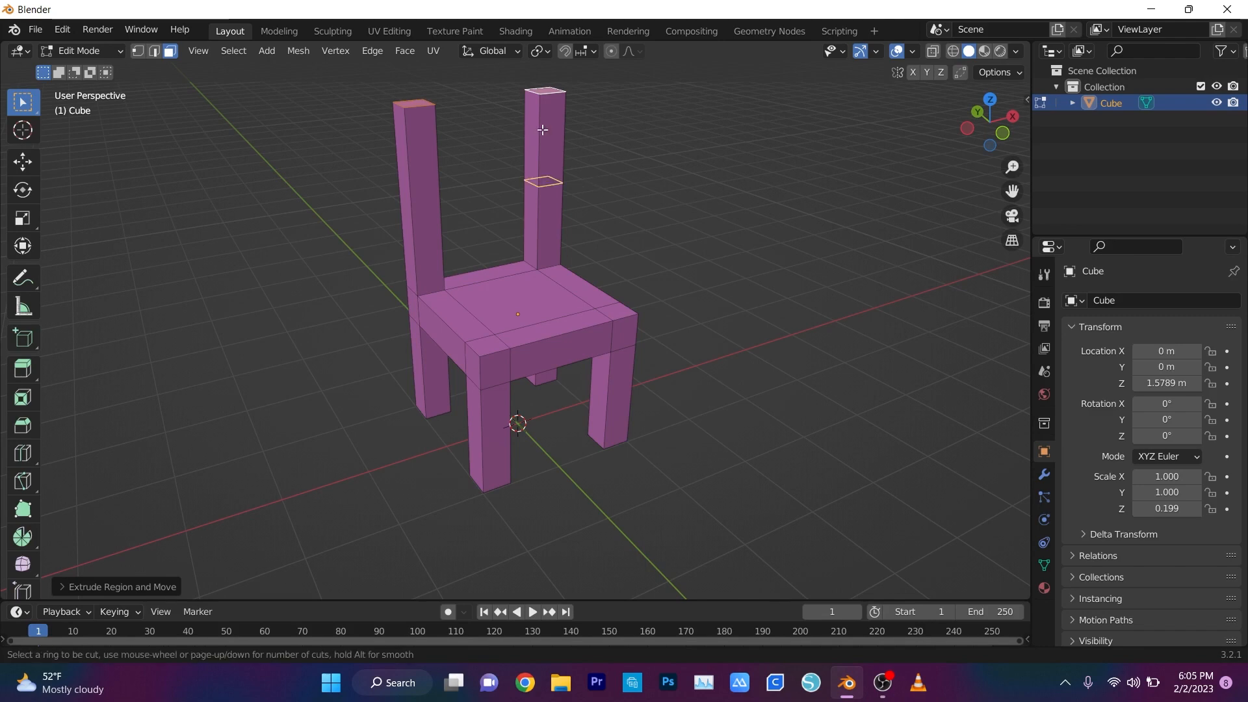
pyautogui.click(542, 121)
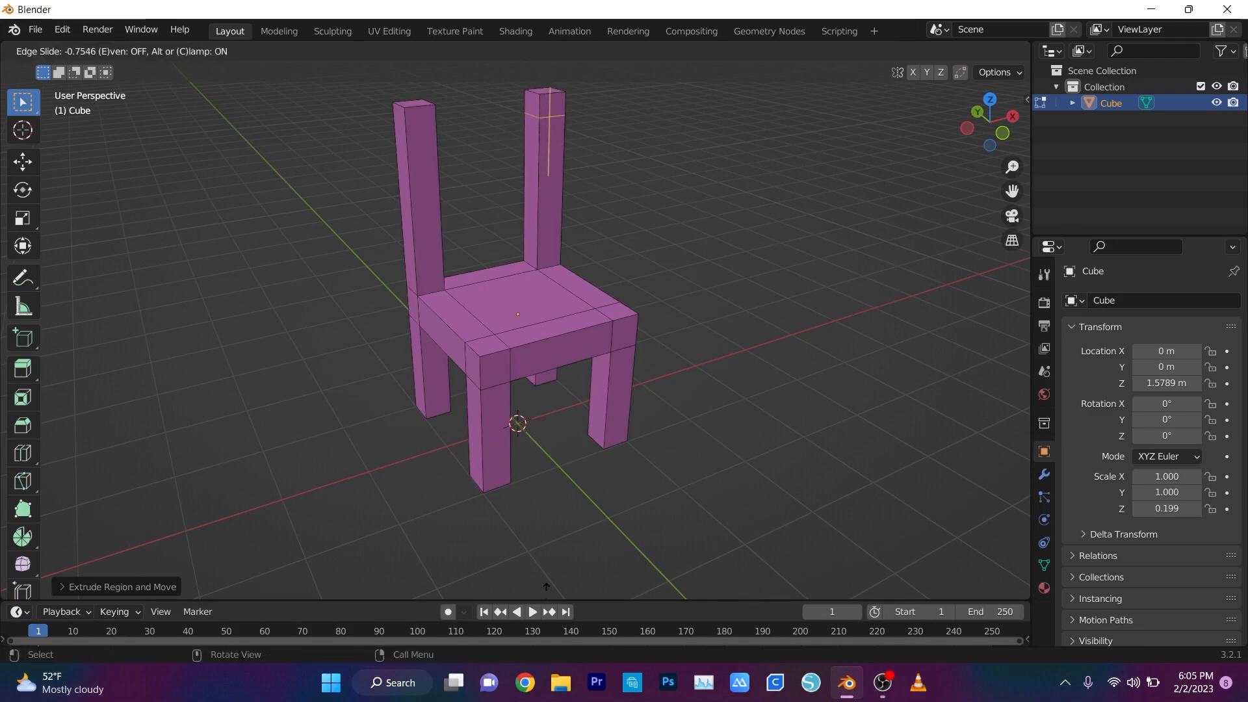
pyautogui.click(548, 64)
# - Add two closely spaced horizontal loop cuts around the lower half of the +X backrest post to outline the lower crossbar
pyautogui.moveTo(548, 64); pyautogui.dragTo(625, 159, button='middle')
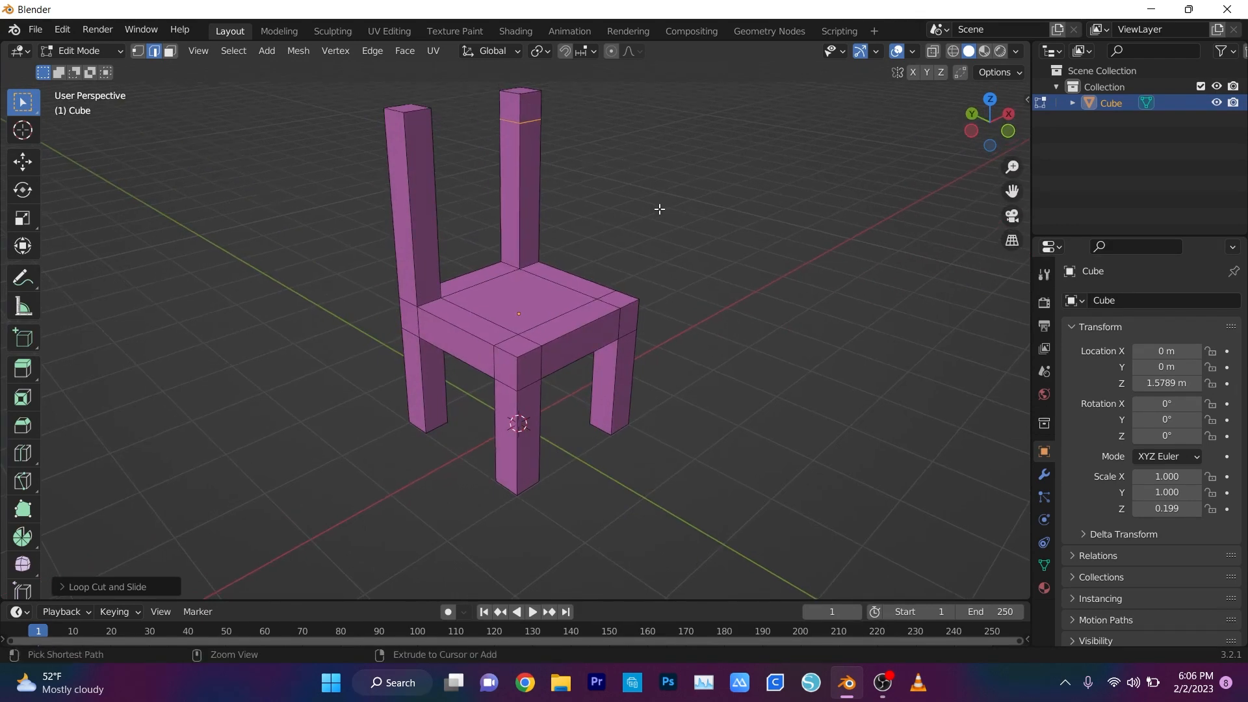
pyautogui.hotkey('ctrl', 'r')
pyautogui.click(510, 193)
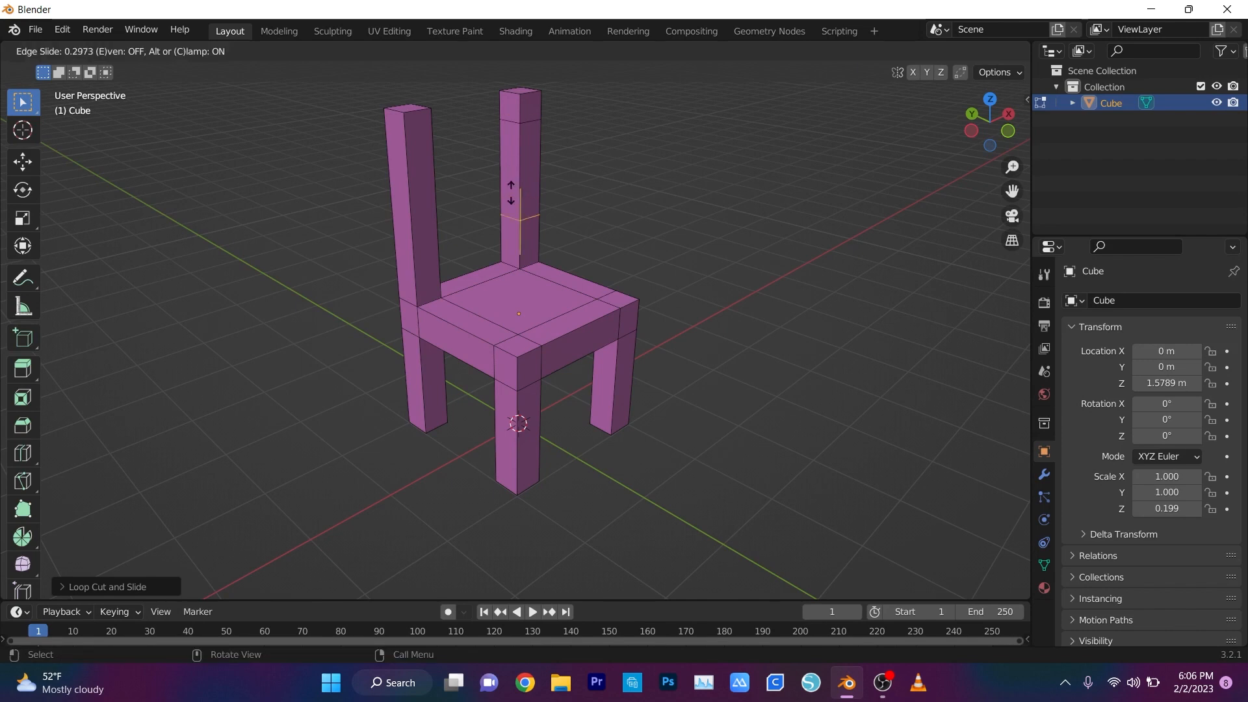
pyautogui.click(513, 204)
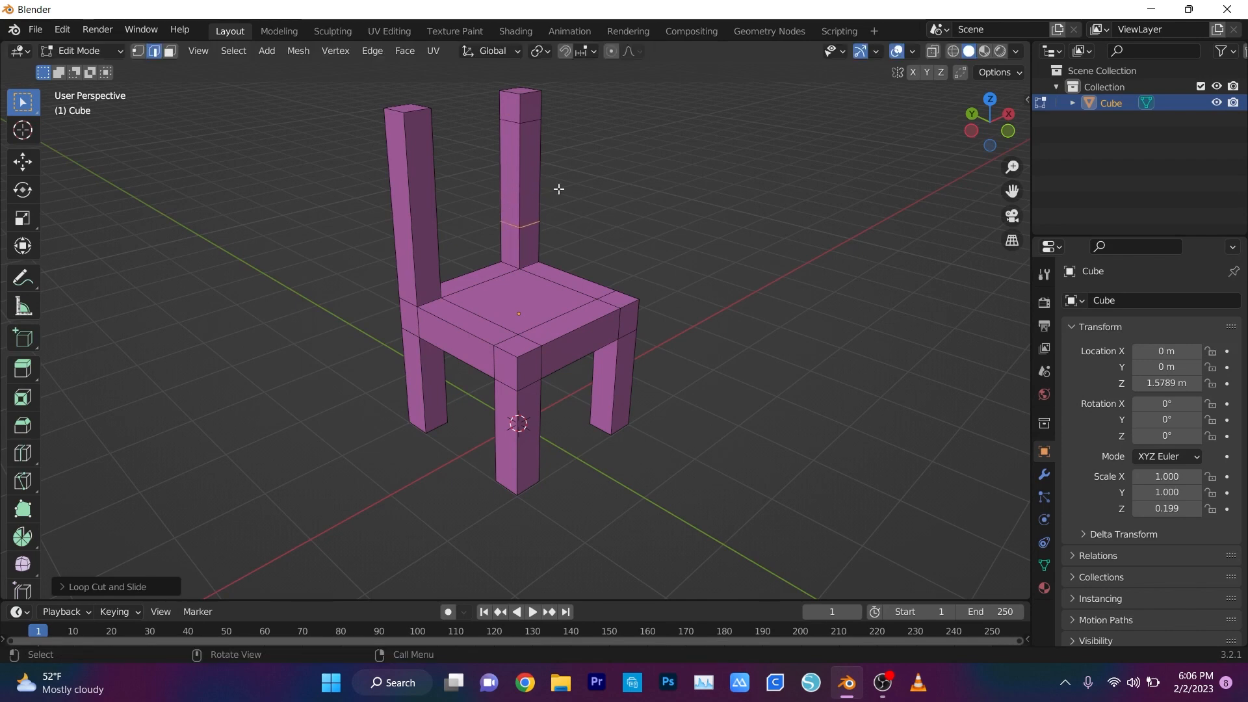
pyautogui.hotkey('ctrl', 'r')
pyautogui.click(564, 191)
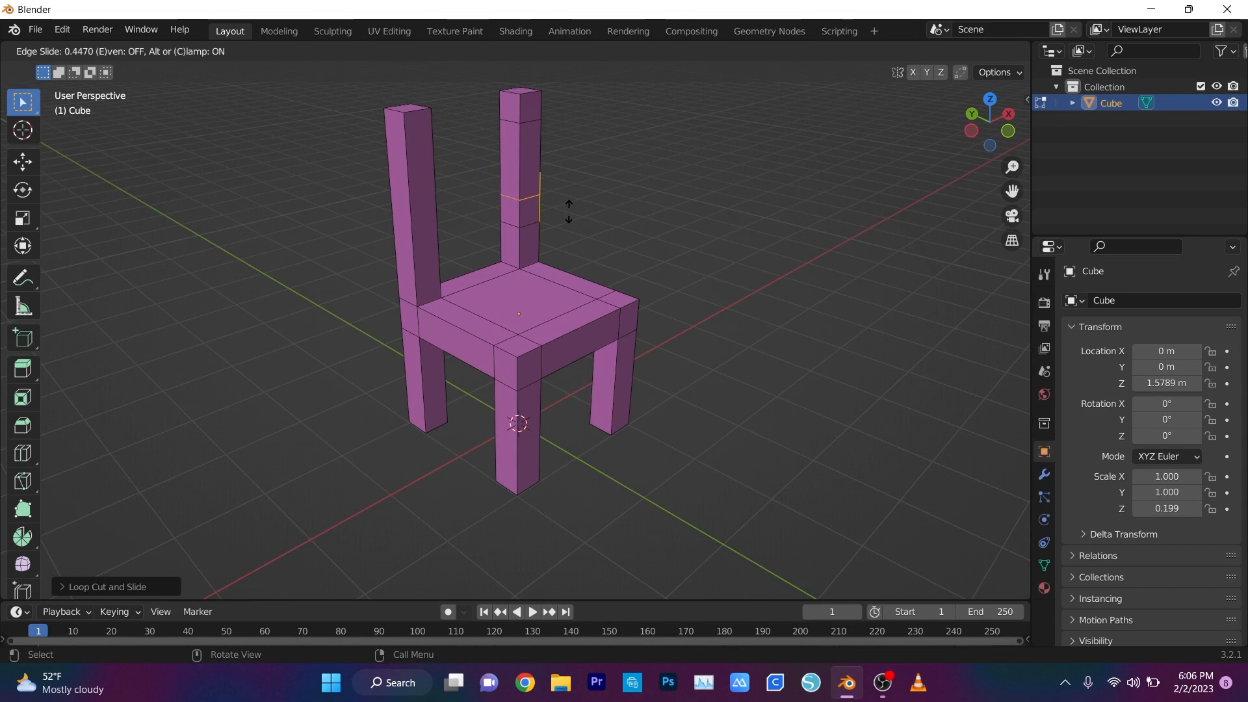
pyautogui.click(569, 211)
# - Extrude the +X post's two inward-facing loop-cut faces about 1.6 m across into the opposite post to form the backrest crossbars, using X-ray in front view
pyautogui.moveTo(337, 114)
pyautogui.mouseDown(button='middle')
pyautogui.moveTo(369, 122)
pyautogui.moveTo(319, 116)
pyautogui.mouseUp(button='middle')
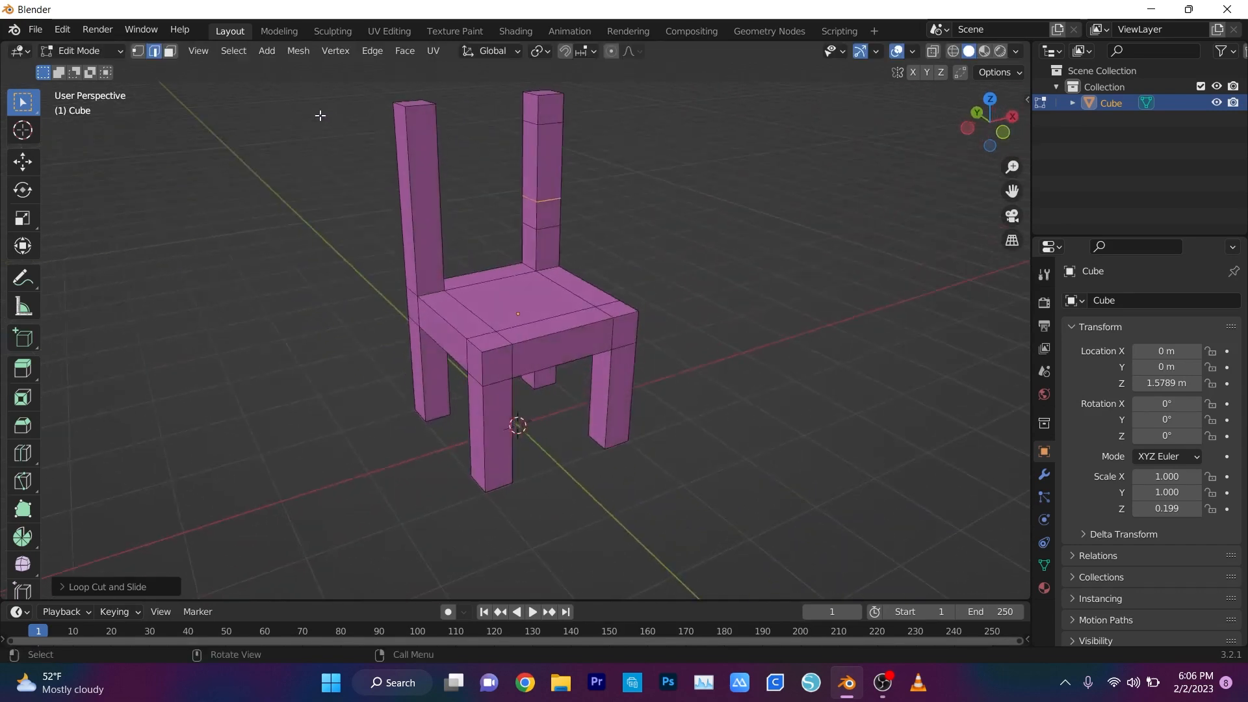
pyautogui.click(173, 53)
pyautogui.moveTo(273, 84); pyautogui.dragTo(308, 99, button='middle')
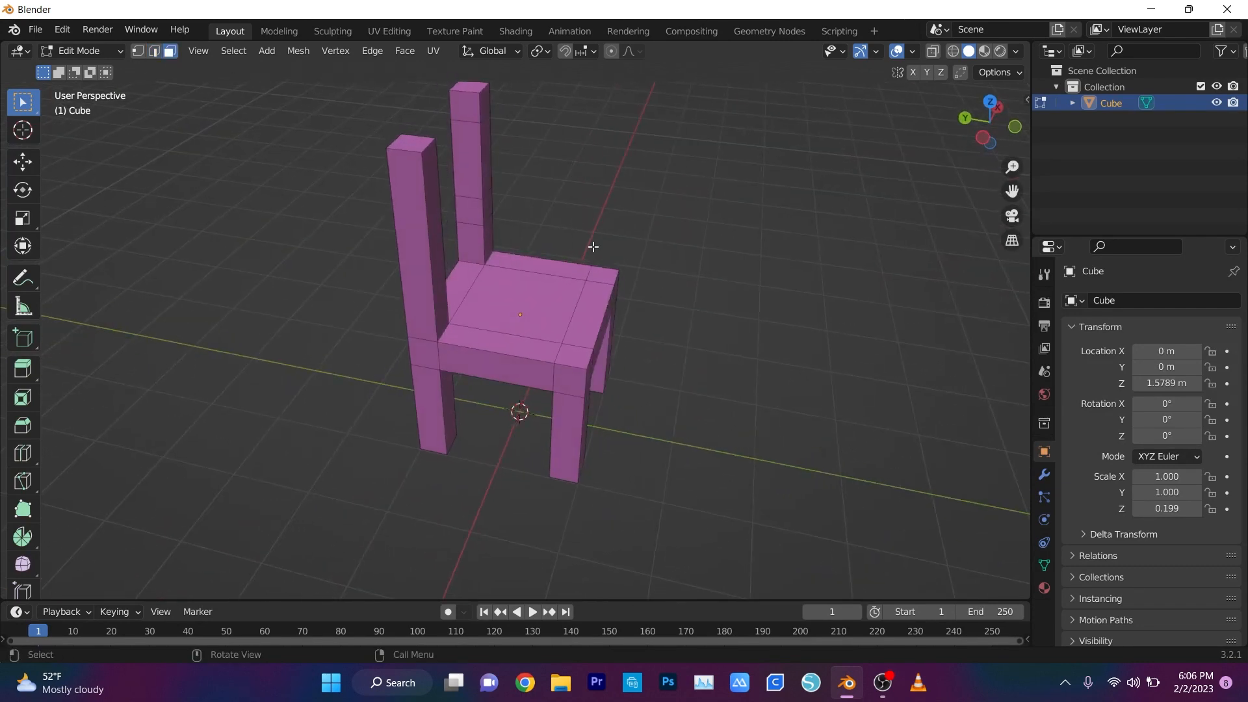
pyautogui.click(466, 97)
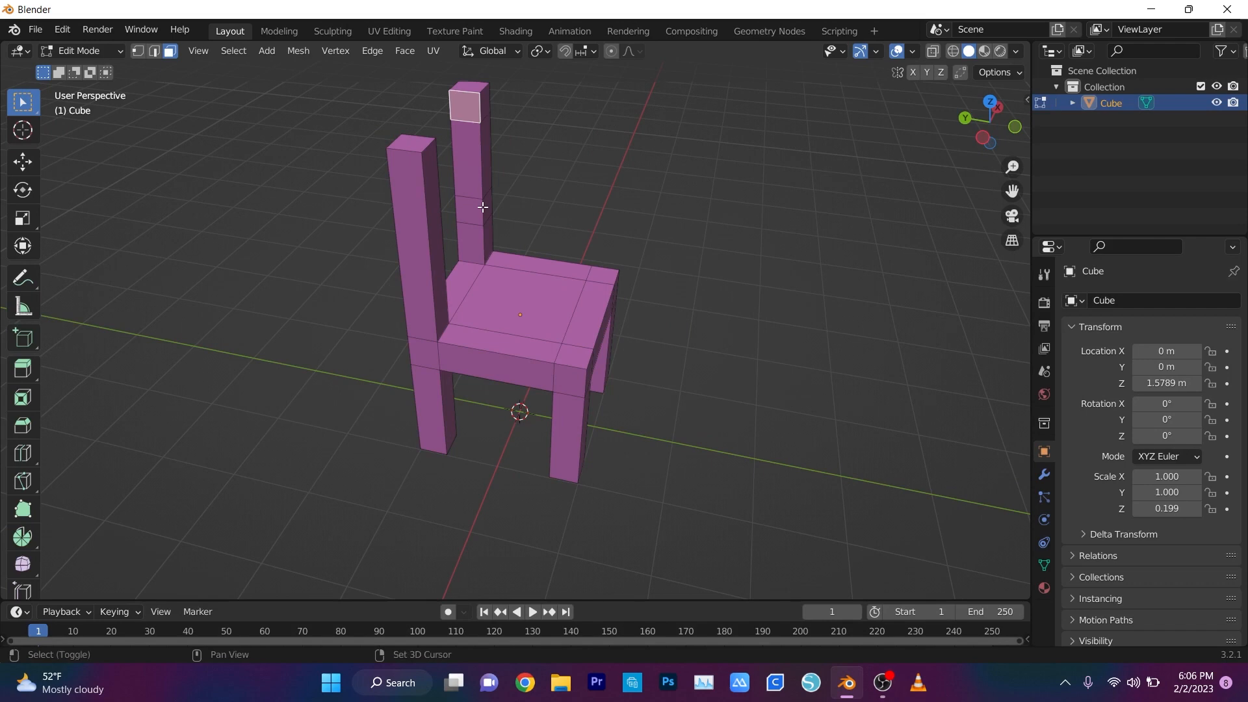
pyautogui.click(473, 207)
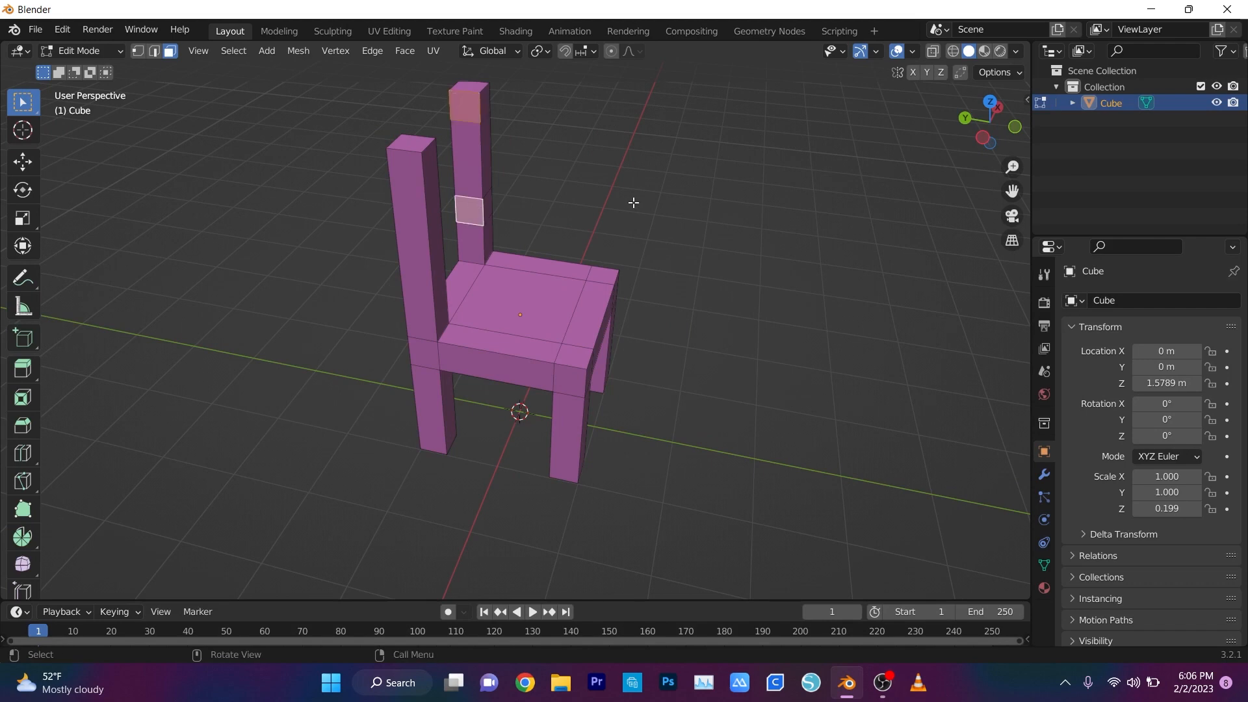
pyautogui.moveTo(632, 200); pyautogui.dragTo(547, 182, button='middle')
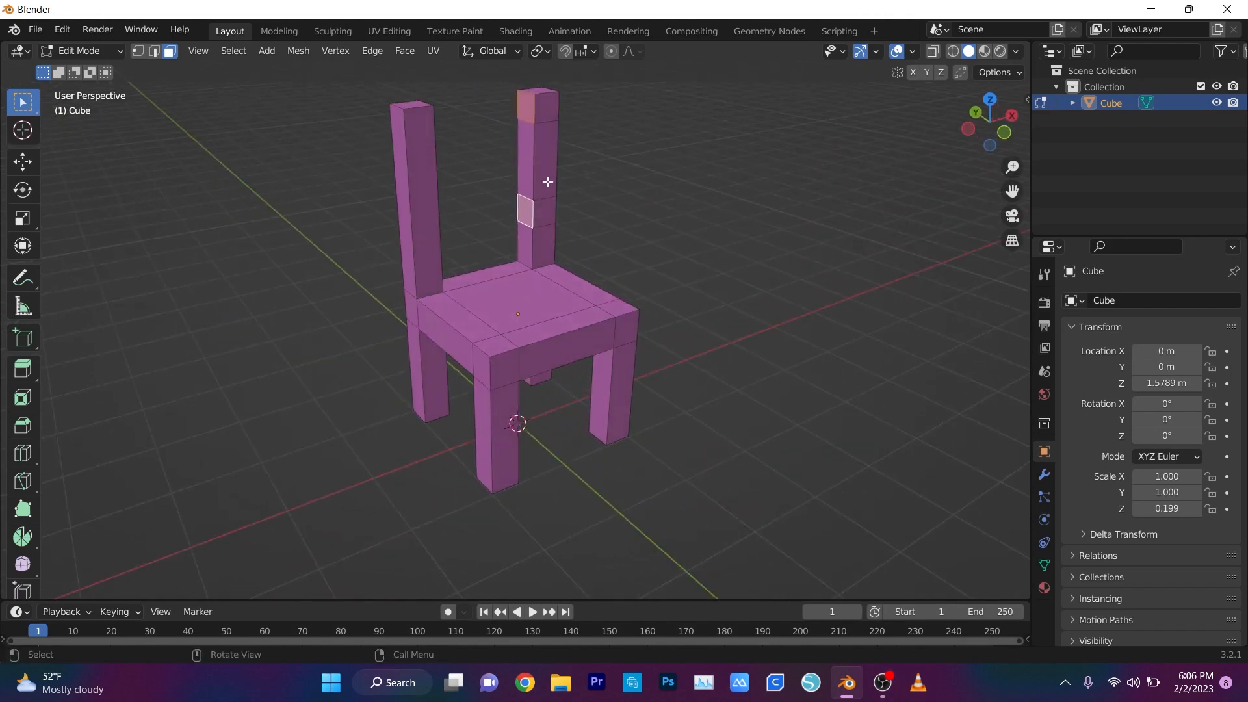
pyautogui.hotkey('alt', 'z')
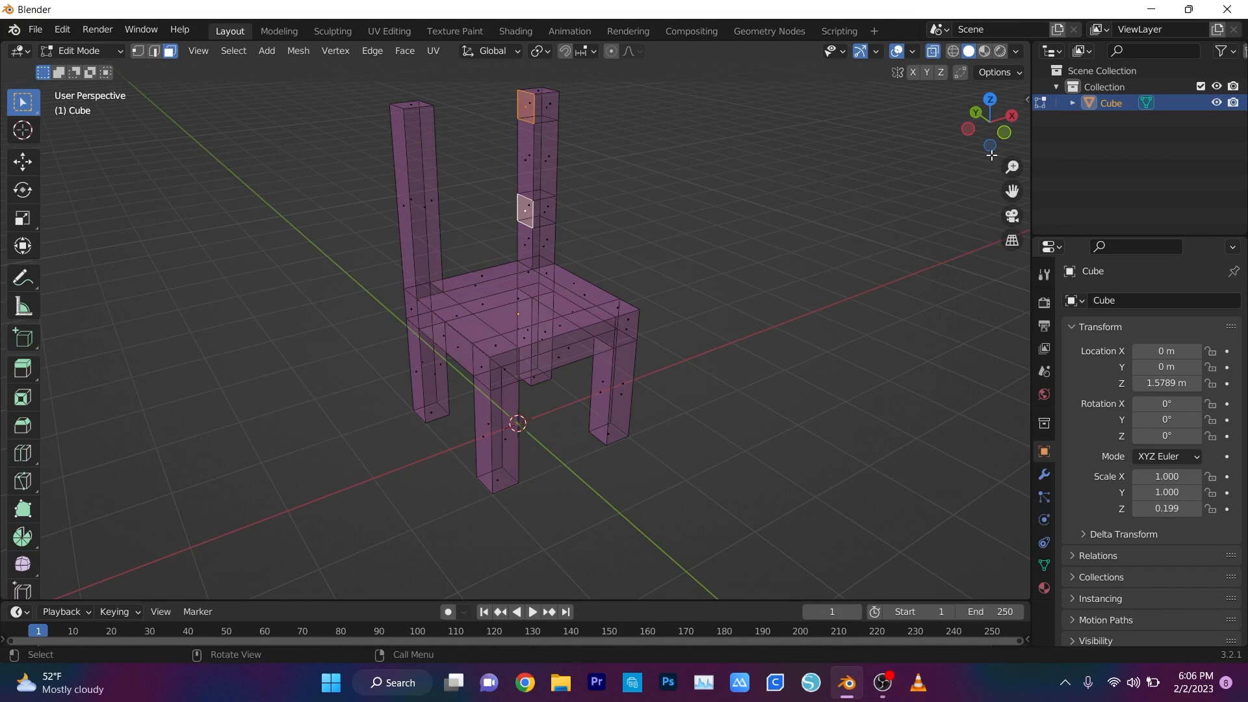
pyautogui.click(1005, 134)
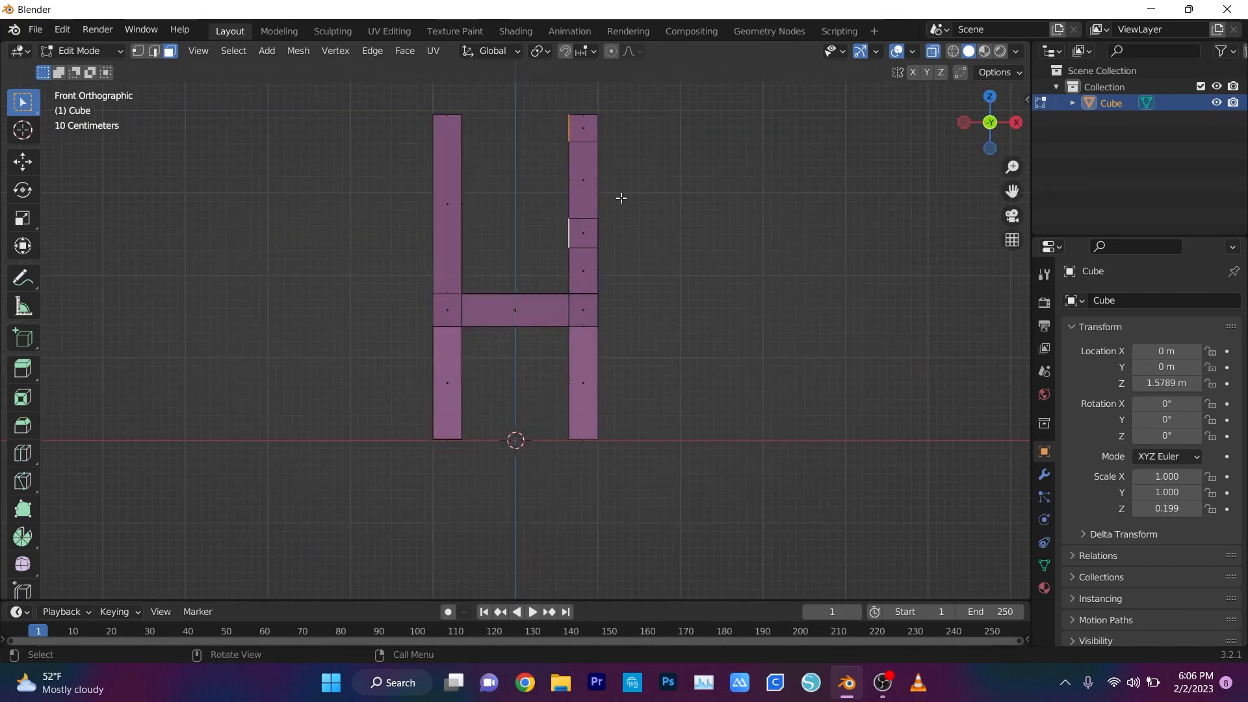
pyautogui.press('g')
pyautogui.press('z')
pyautogui.press('z')
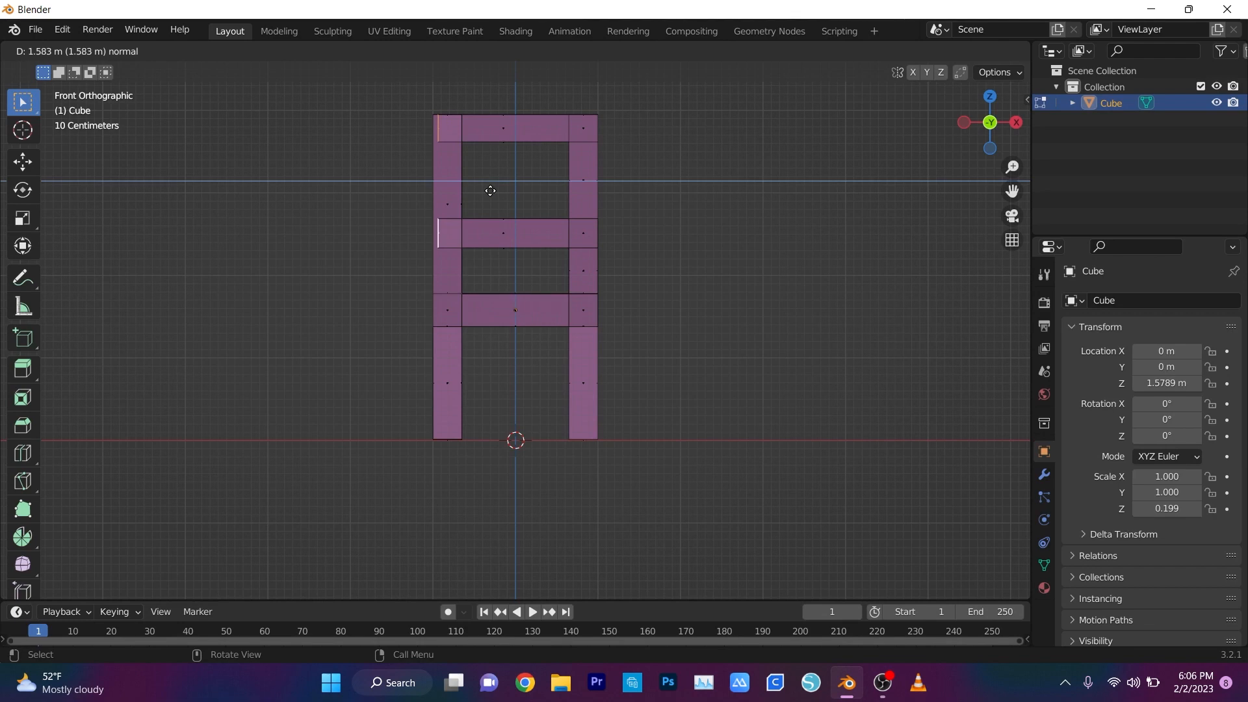
pyautogui.click(488, 188)
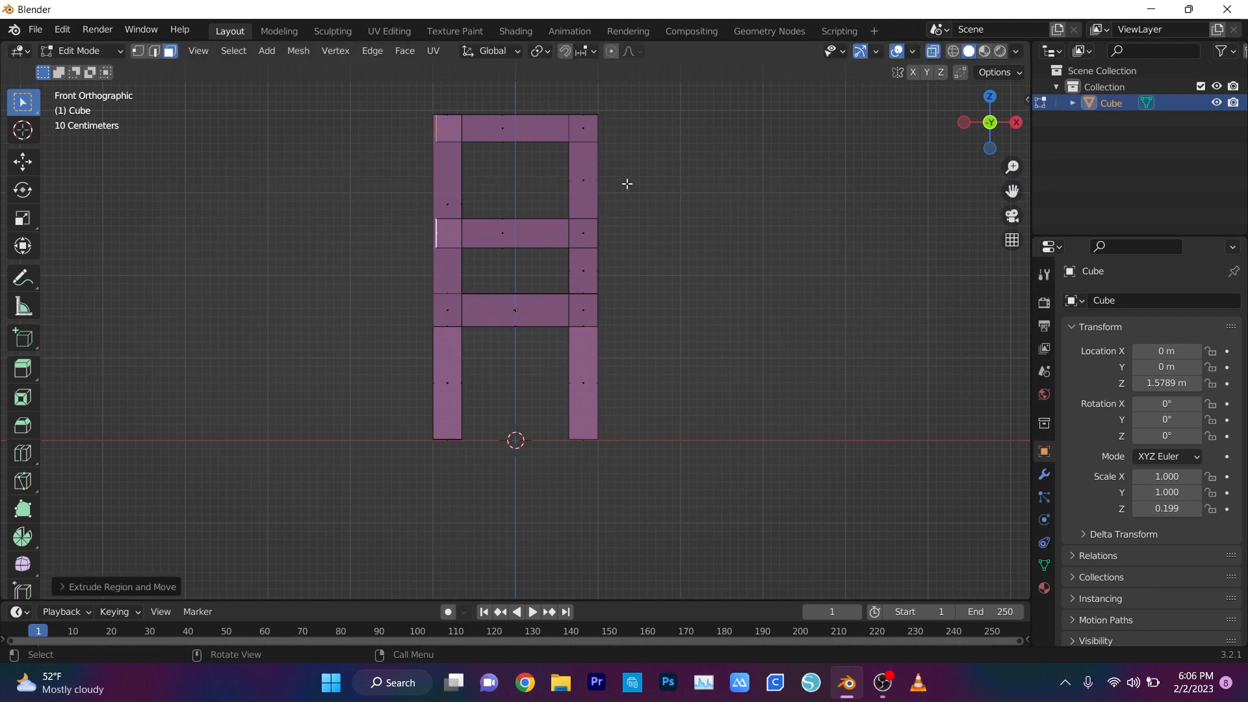
# - Turn off X-ray display so the chair mesh is shown solid
pyautogui.moveTo(614, 132); pyautogui.dragTo(738, 216, button='middle')
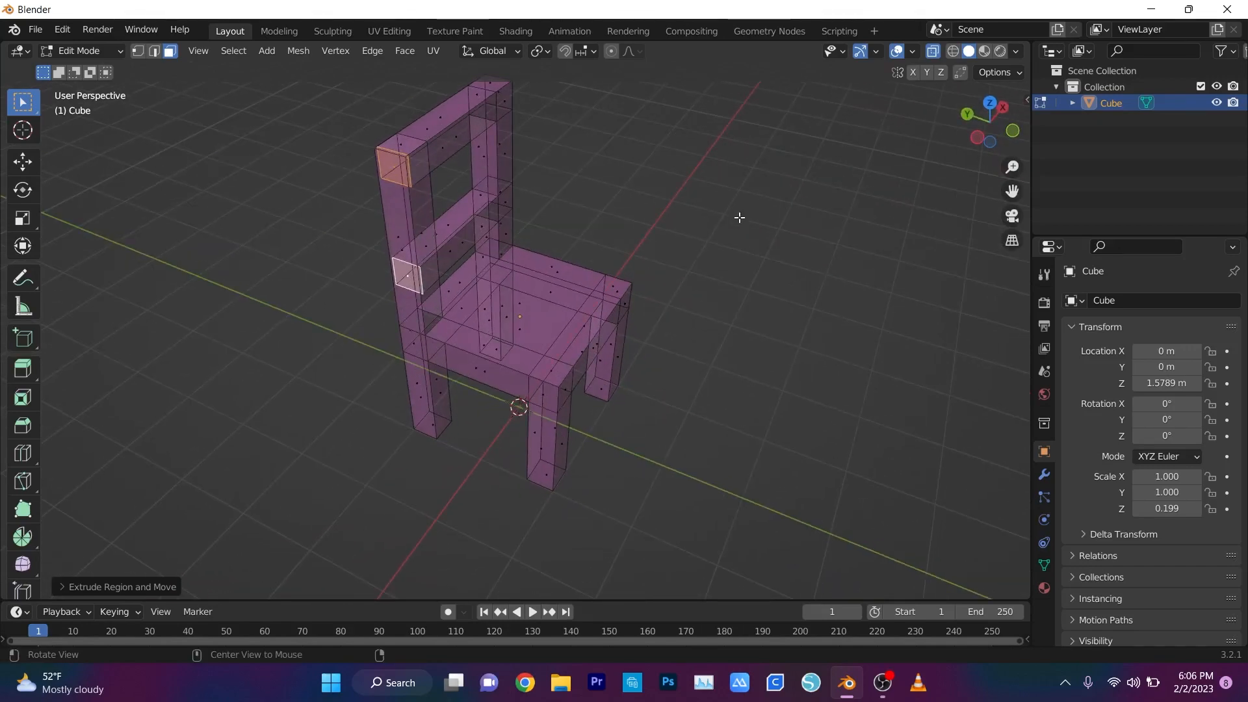
pyautogui.hotkey('alt', 'z')
pyautogui.moveTo(929, 217); pyautogui.dragTo(660, 236, button='middle')
# - Extrude the top faces of both backrest posts slightly upward so they extend above the upper crossbar
pyautogui.moveTo(1012, 191); pyautogui.dragTo(1046, 326)
pyautogui.scroll(3, 677, 266)
pyautogui.scroll(2, 677, 267)
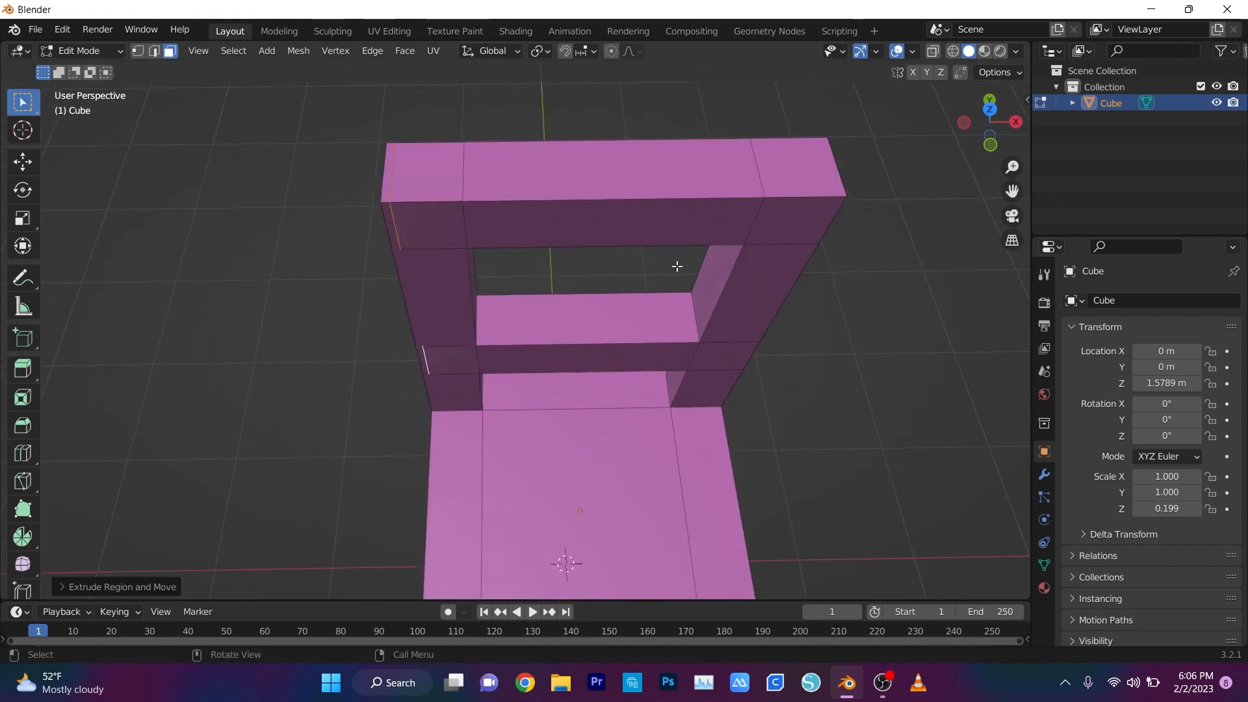
pyautogui.moveTo(676, 266); pyautogui.dragTo(831, 171, button='middle')
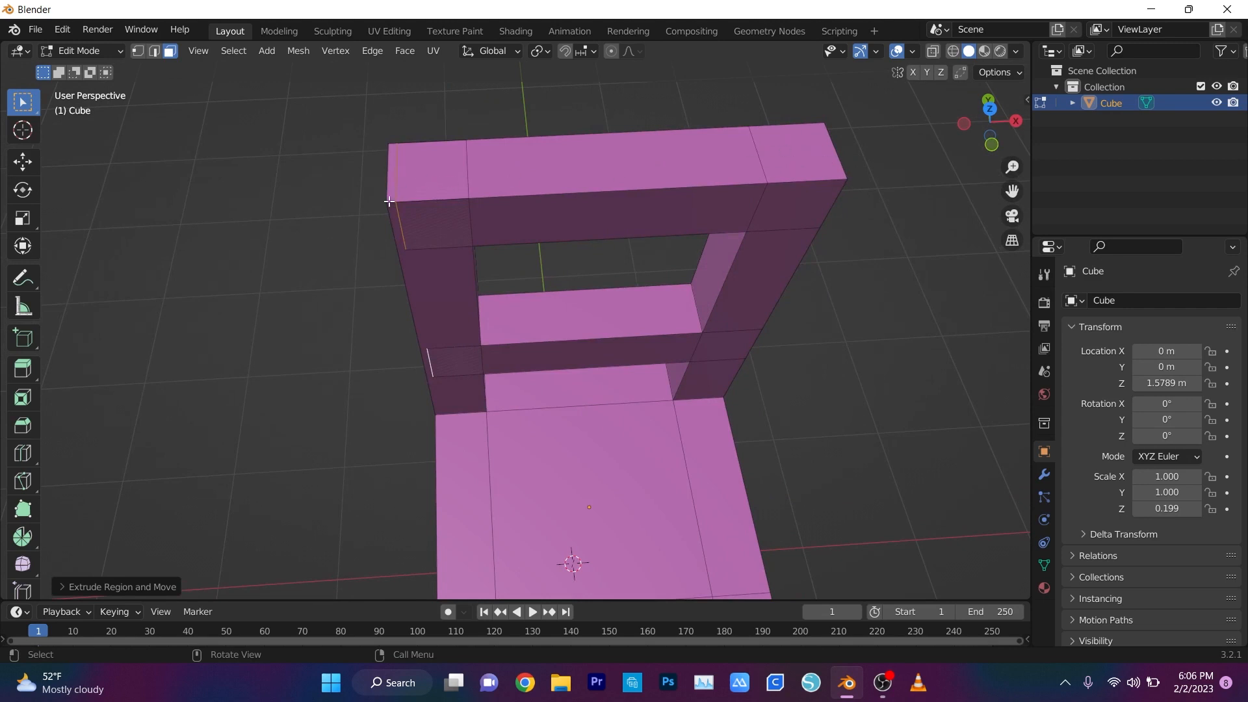
pyautogui.click(392, 158)
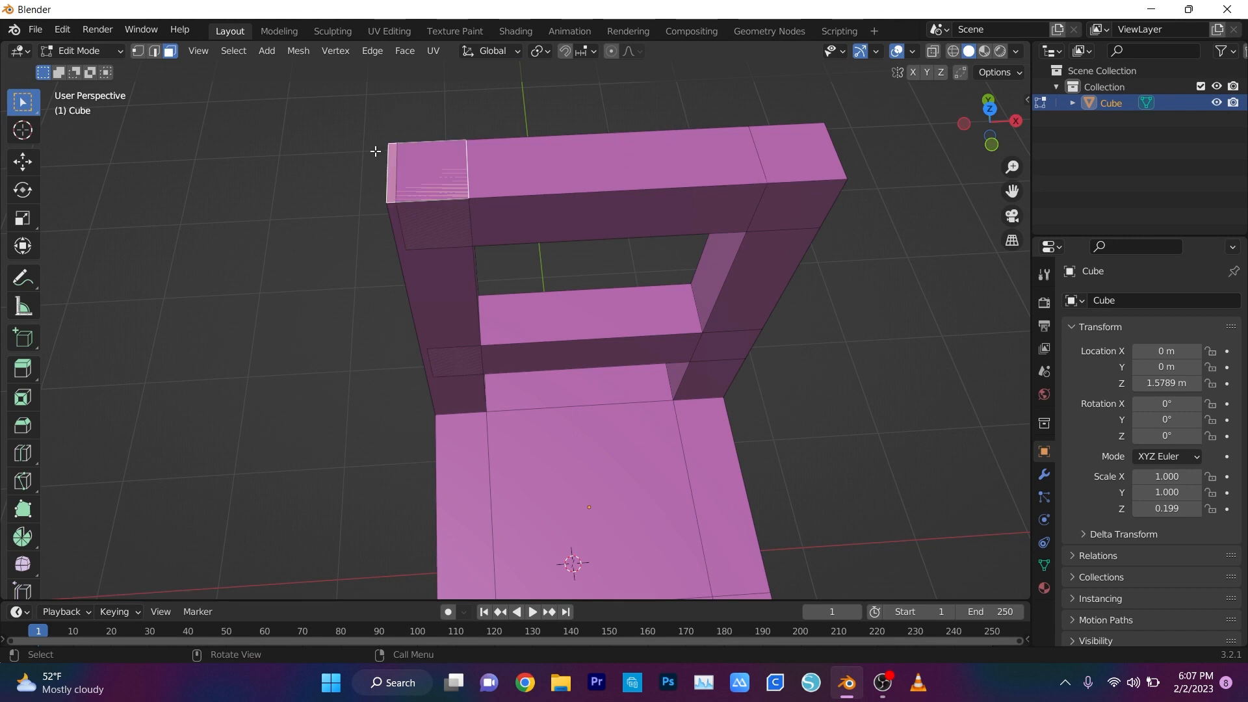
pyautogui.keyDown('shift'); pyautogui.click(776, 163); pyautogui.keyUp('shift')
pyautogui.moveTo(870, 298); pyautogui.dragTo(900, 229, button='middle')
pyautogui.scroll(-4, 807, 245)
pyautogui.moveTo(807, 245); pyautogui.dragTo(824, 254, button='middle')
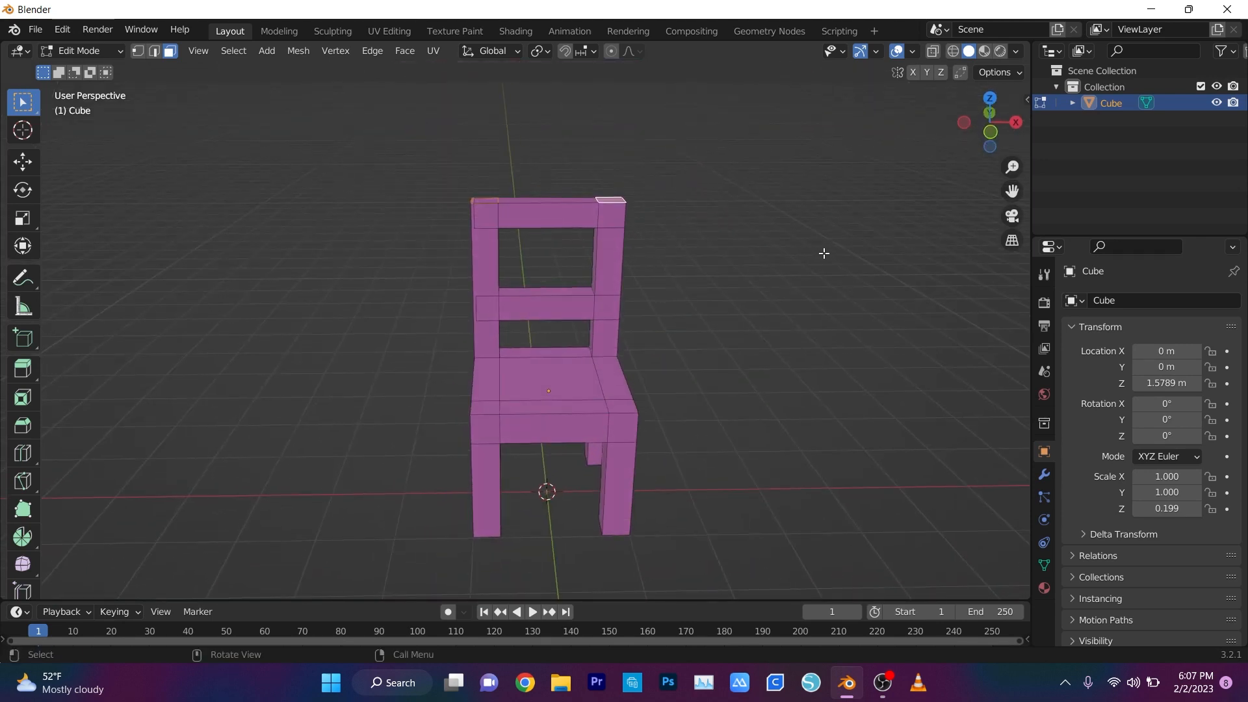
pyautogui.press('e')
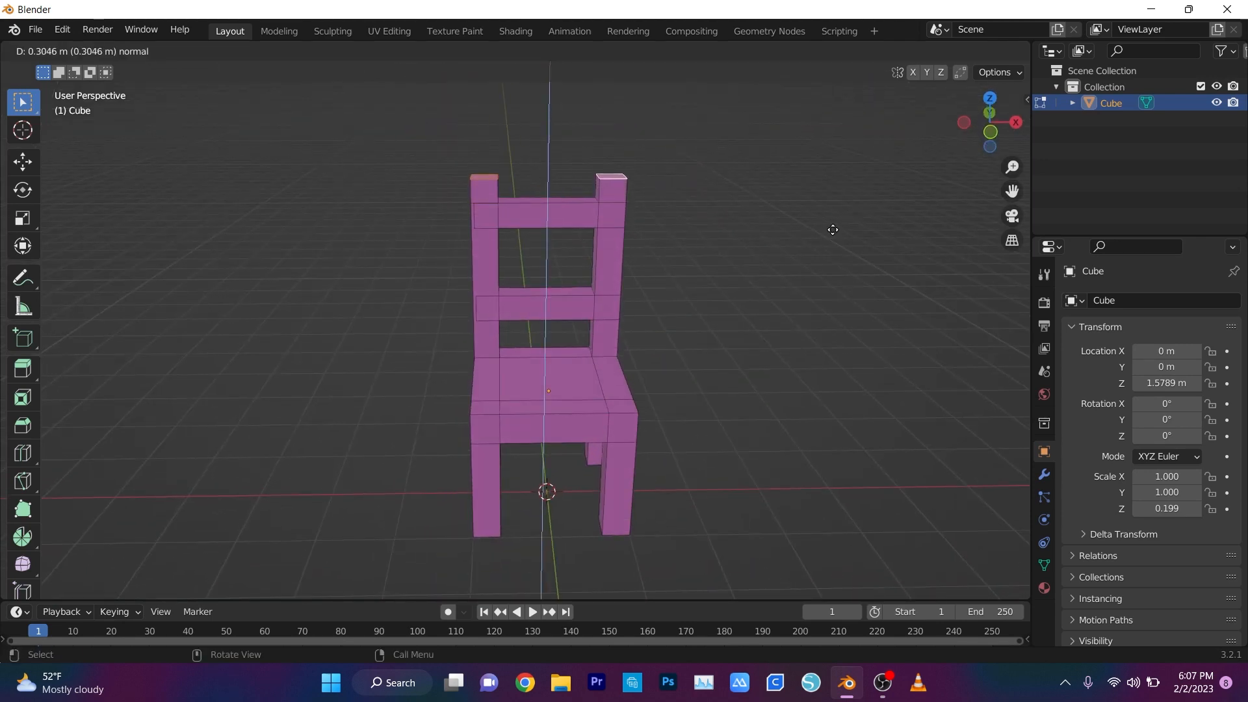
pyautogui.click(829, 235)
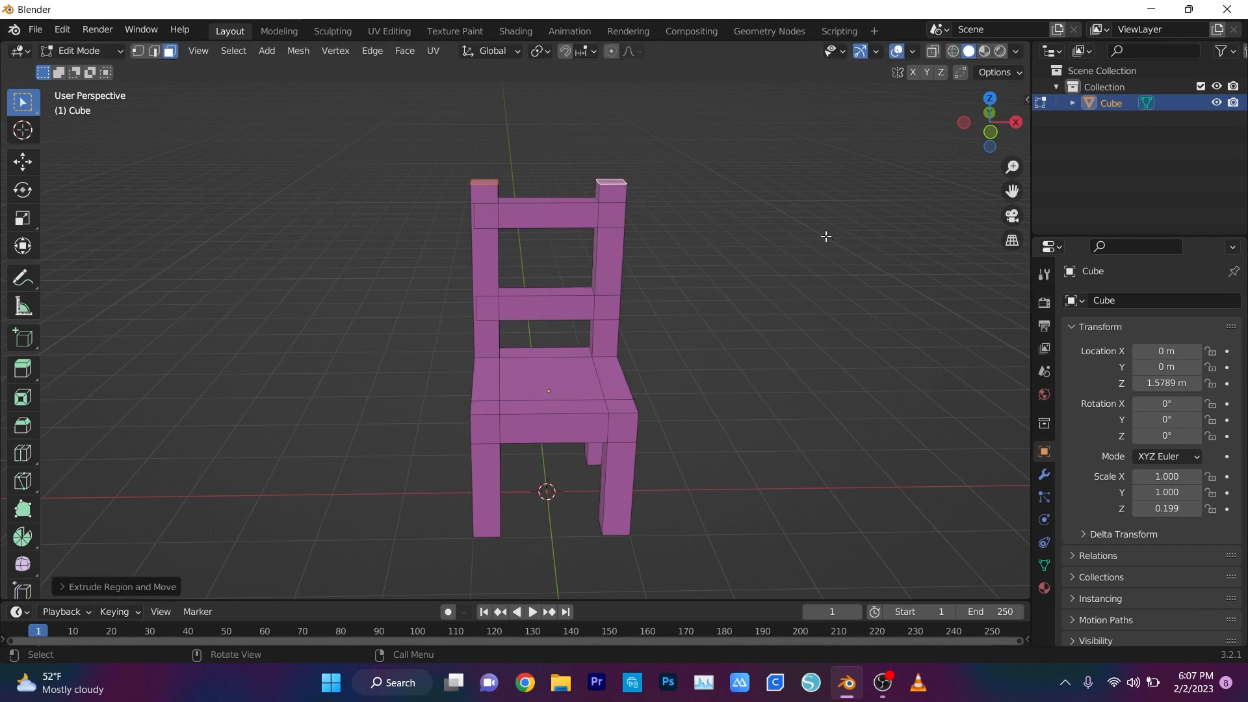
# - Return to Object Mode, deselect the chair and view the finished model from different angles
pyautogui.moveTo(824, 234); pyautogui.dragTo(749, 232, button='middle')
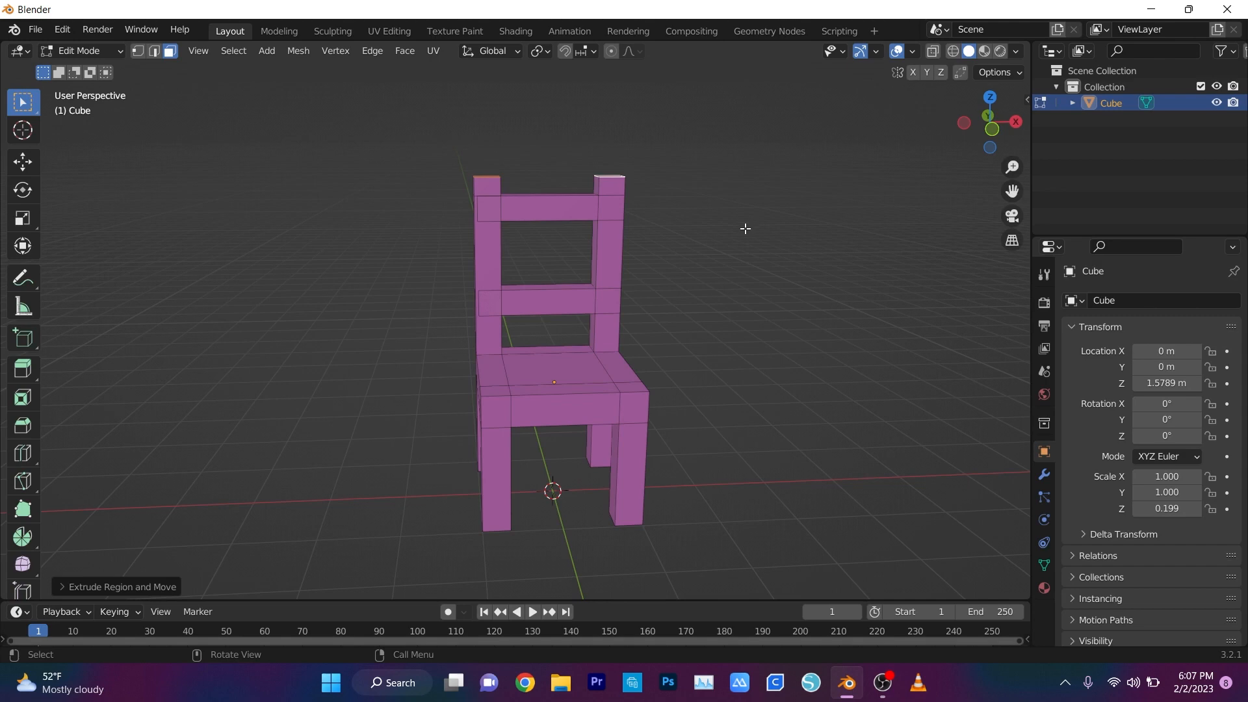
pyautogui.click(83, 51)
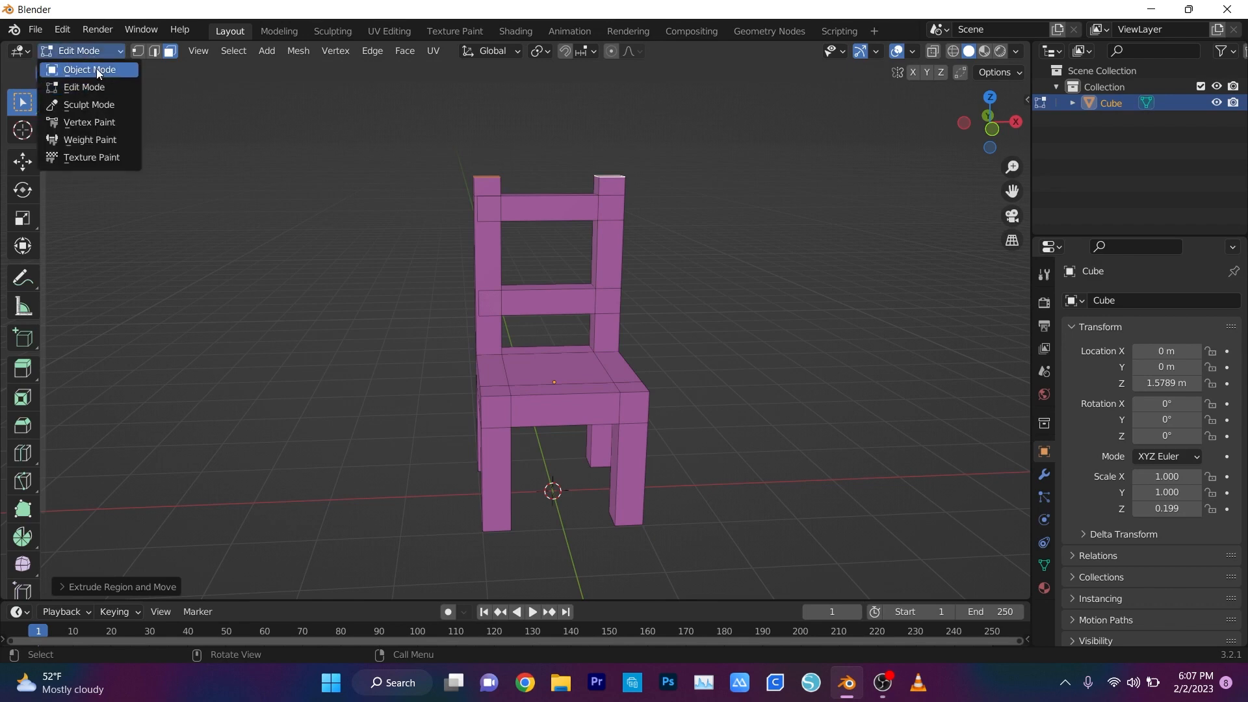
pyautogui.click(96, 68)
pyautogui.moveTo(260, 208); pyautogui.dragTo(345, 270, button='middle')
pyautogui.click(777, 323)
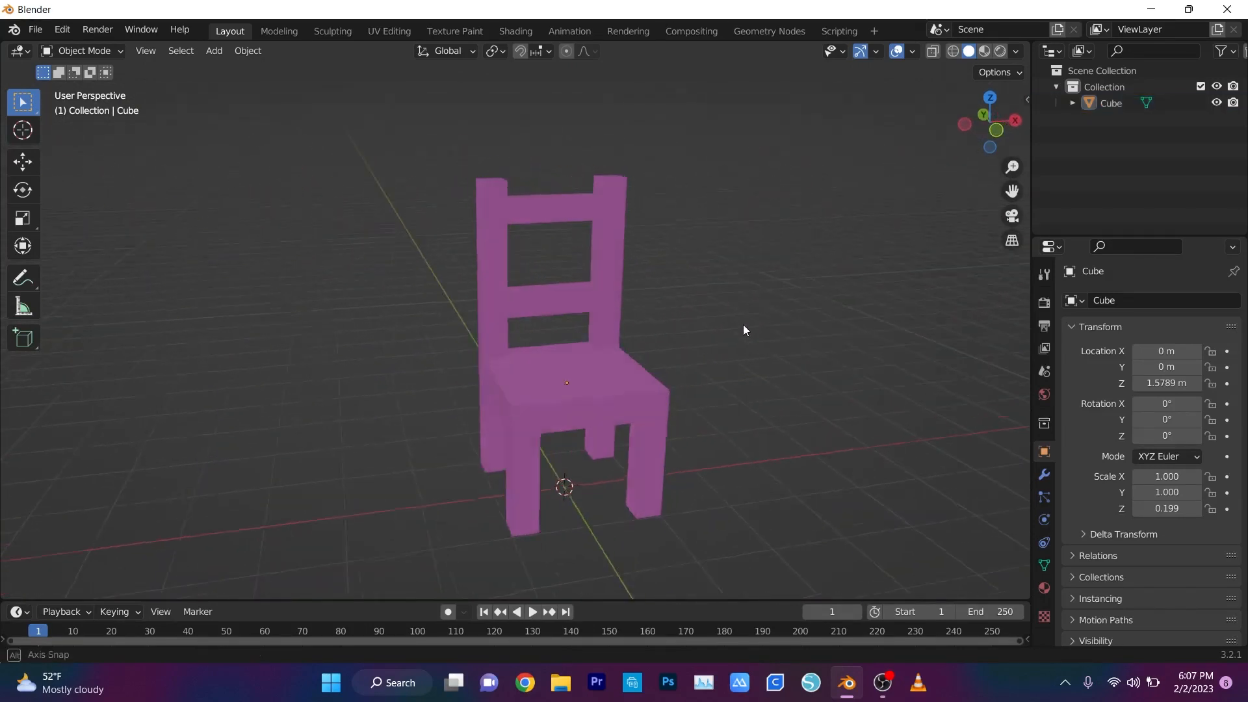
pyautogui.moveTo(744, 330); pyautogui.dragTo(799, 324, button='middle')
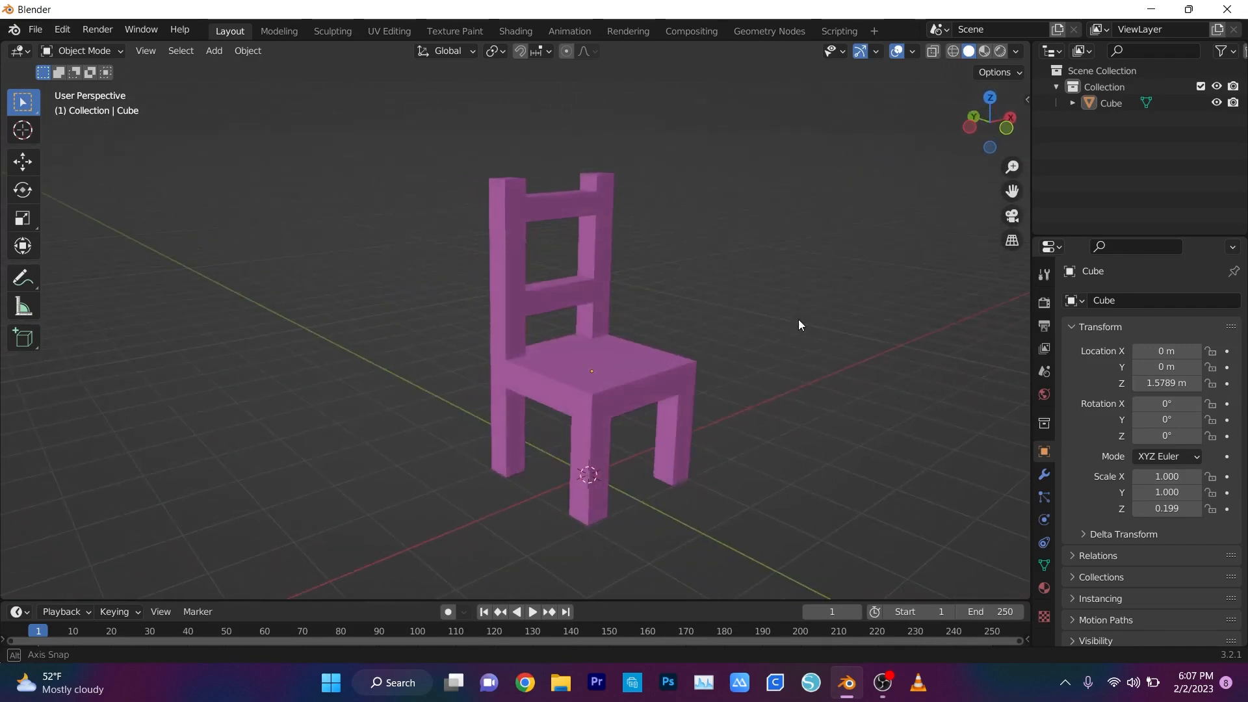
pyautogui.click(881, 681)
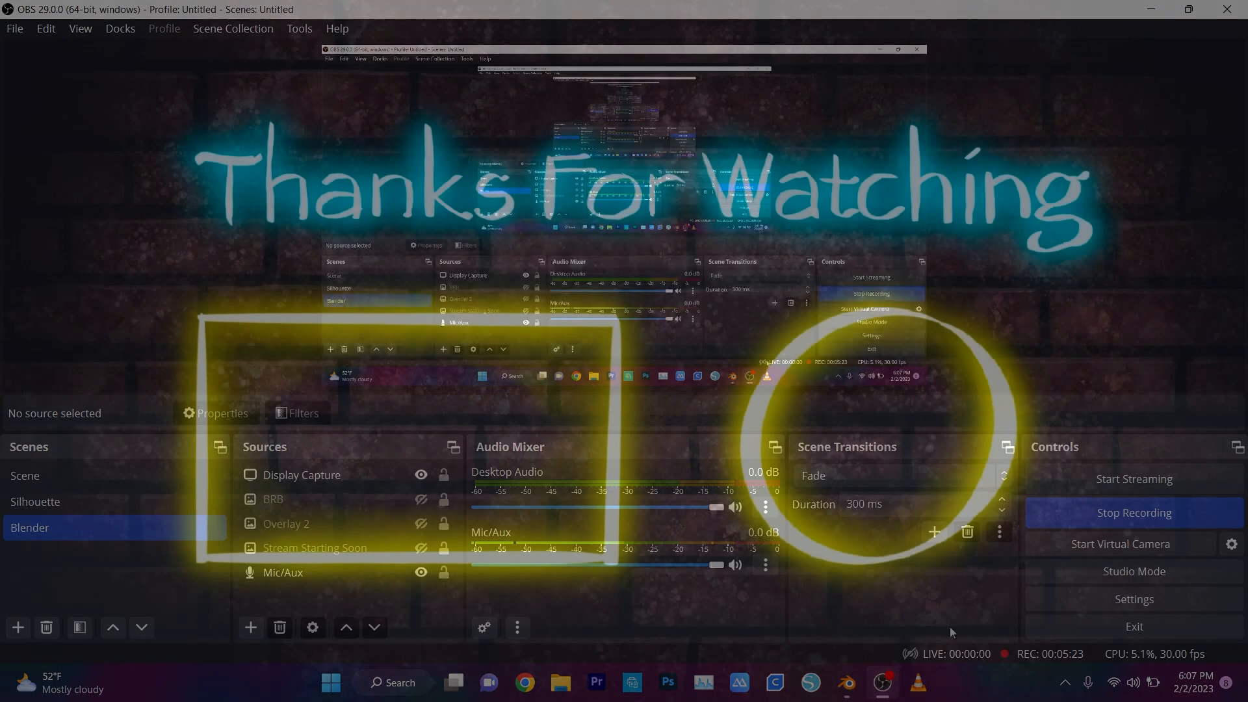